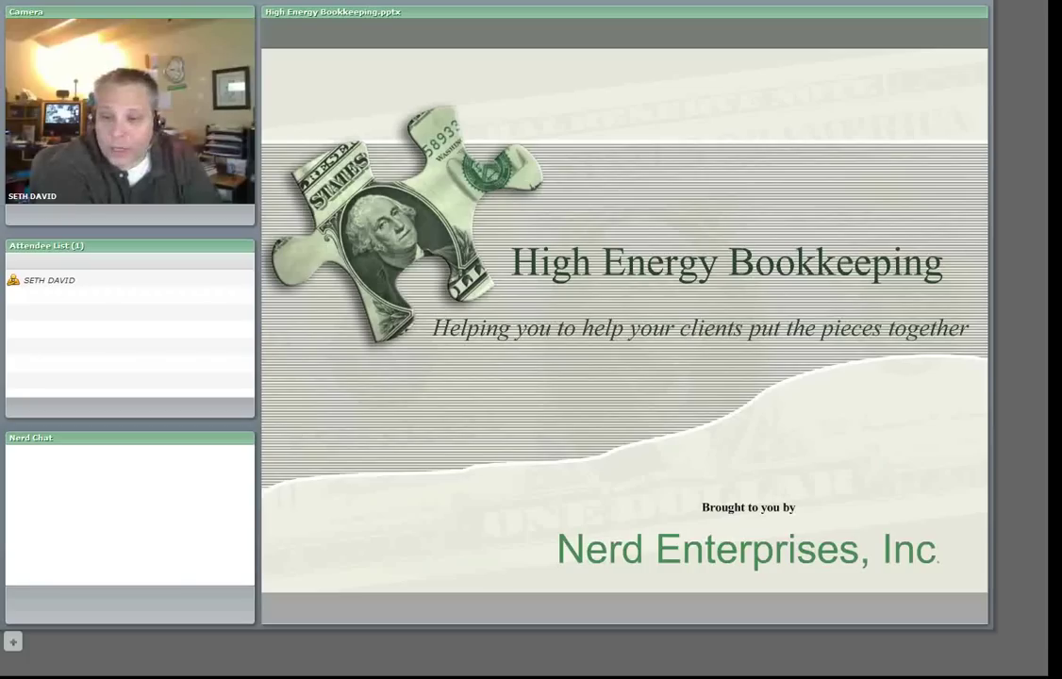
# Advance past the High Energy Bookkeeping title slide to the chart-of-accounts spreadsheet
pyautogui.press('Right')
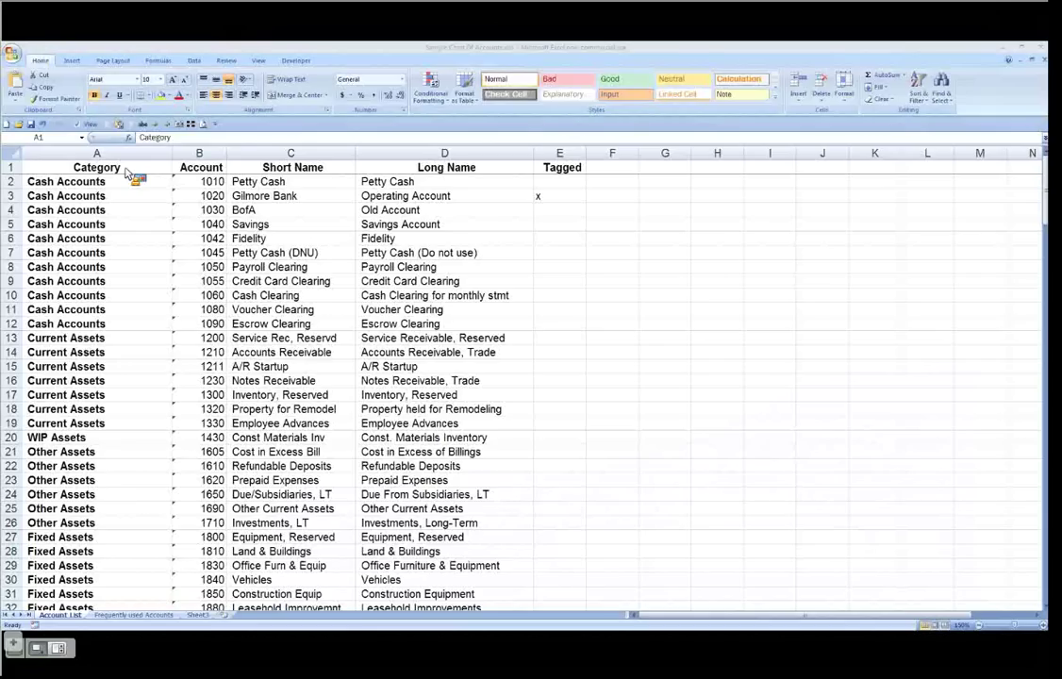
# Focus the chart of accounts sheet at cell A1 and bring up the Data ribbon commands
pyautogui.click(129, 173)
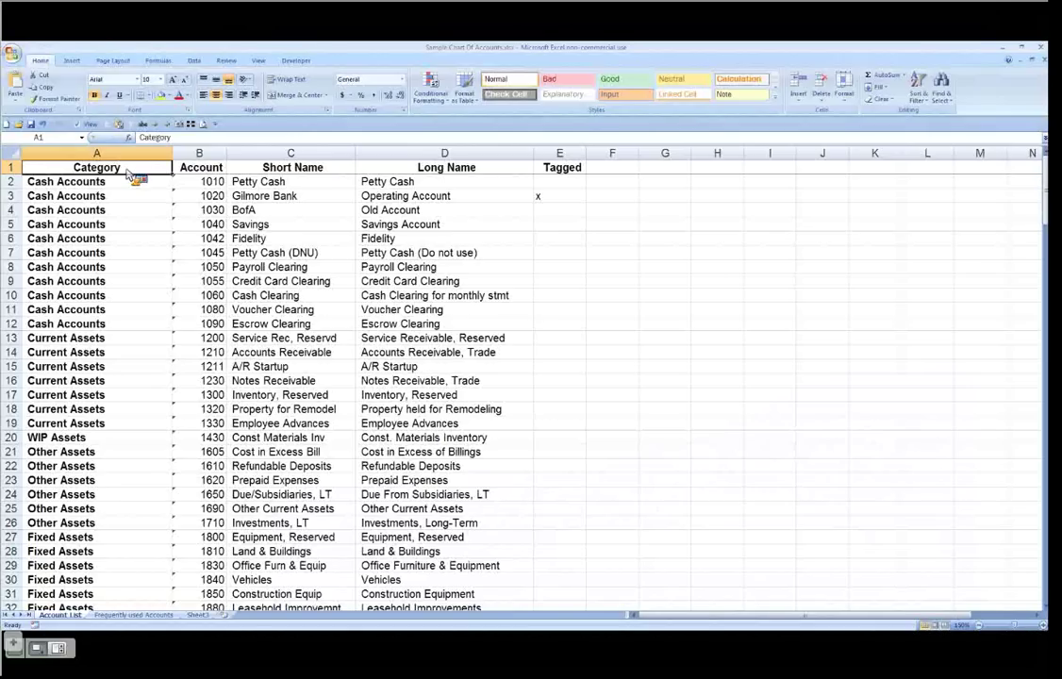
pyautogui.click(194, 61)
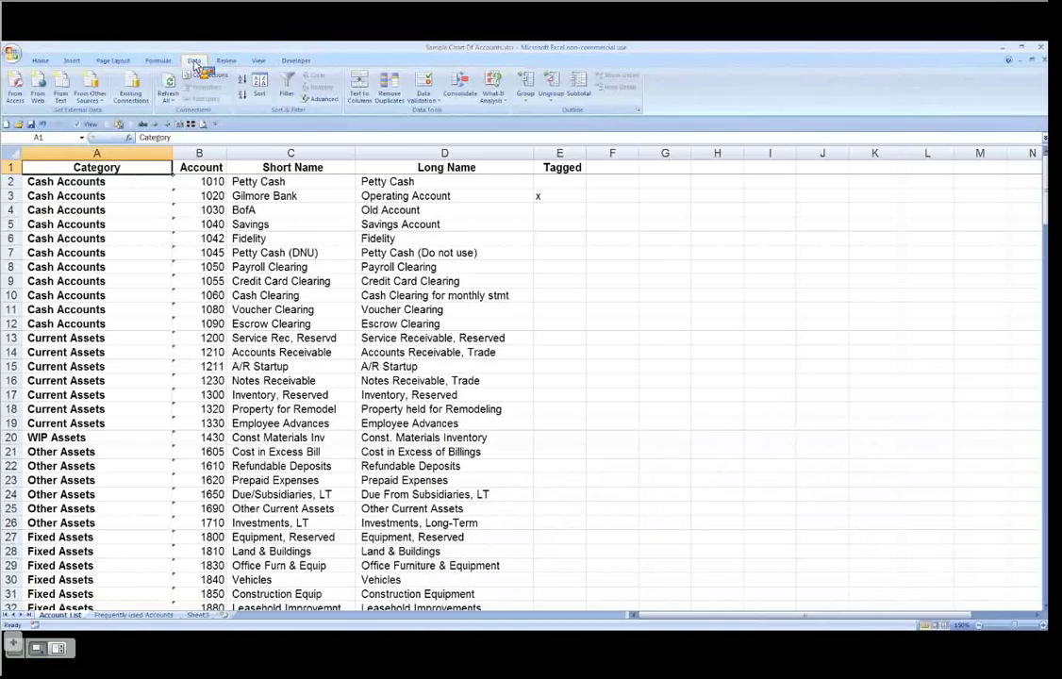
# Turn on AutoFilter and limit Category to Administrative Expense and Overhead Expense, showing 90 of 192 rows
pyautogui.click(288, 90)
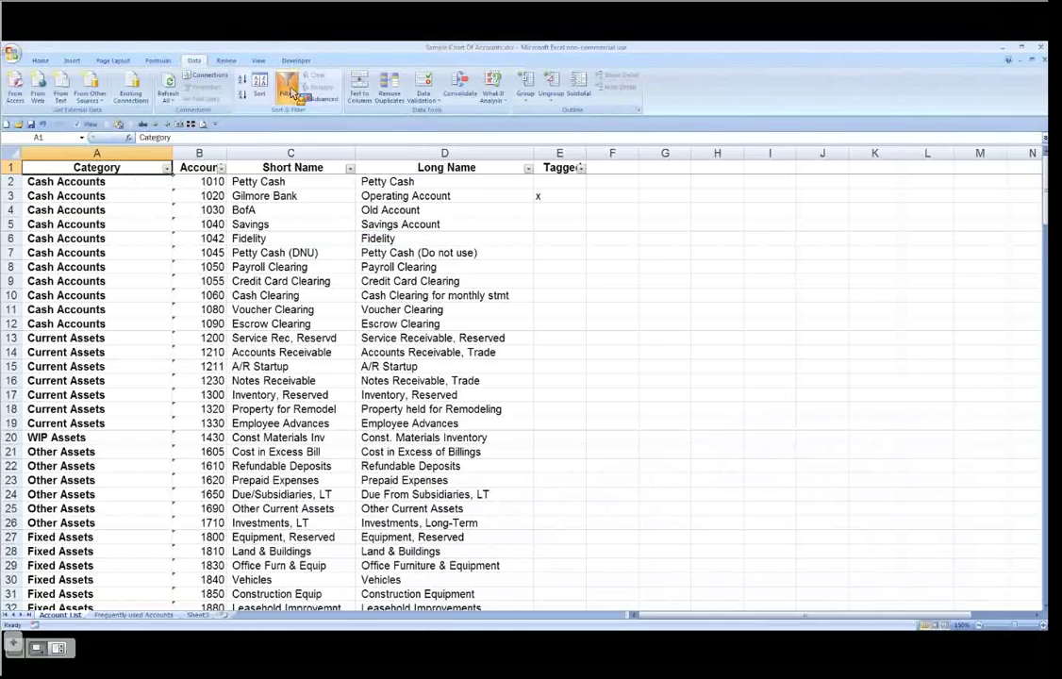
pyautogui.click(153, 197)
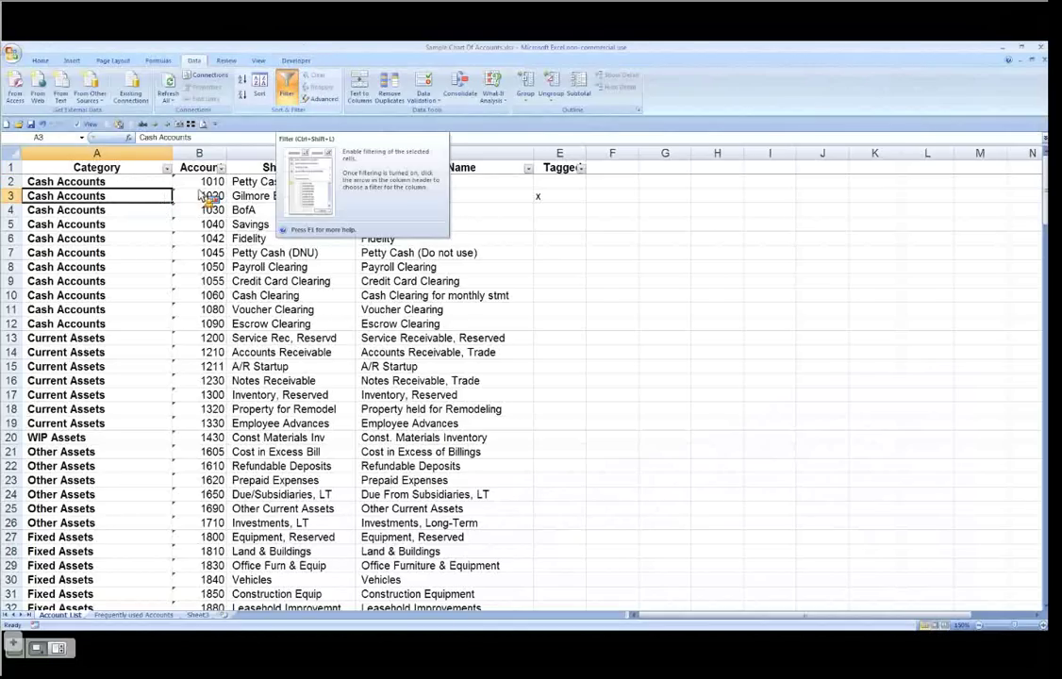
pyautogui.click(167, 167)
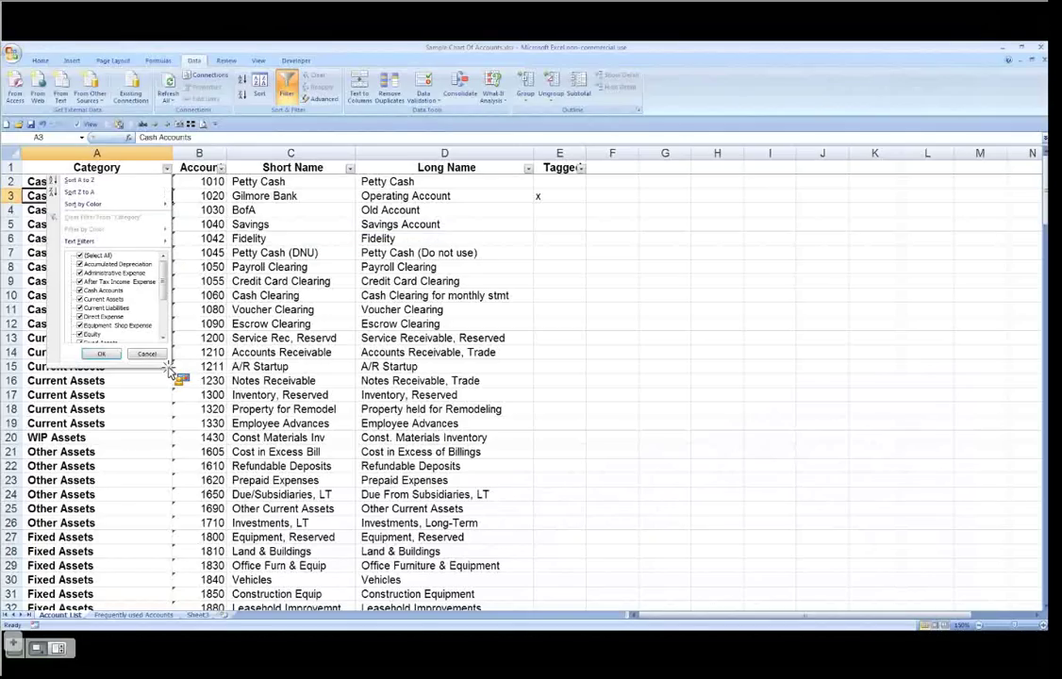
pyautogui.moveTo(170, 368); pyautogui.dragTo(224, 469)
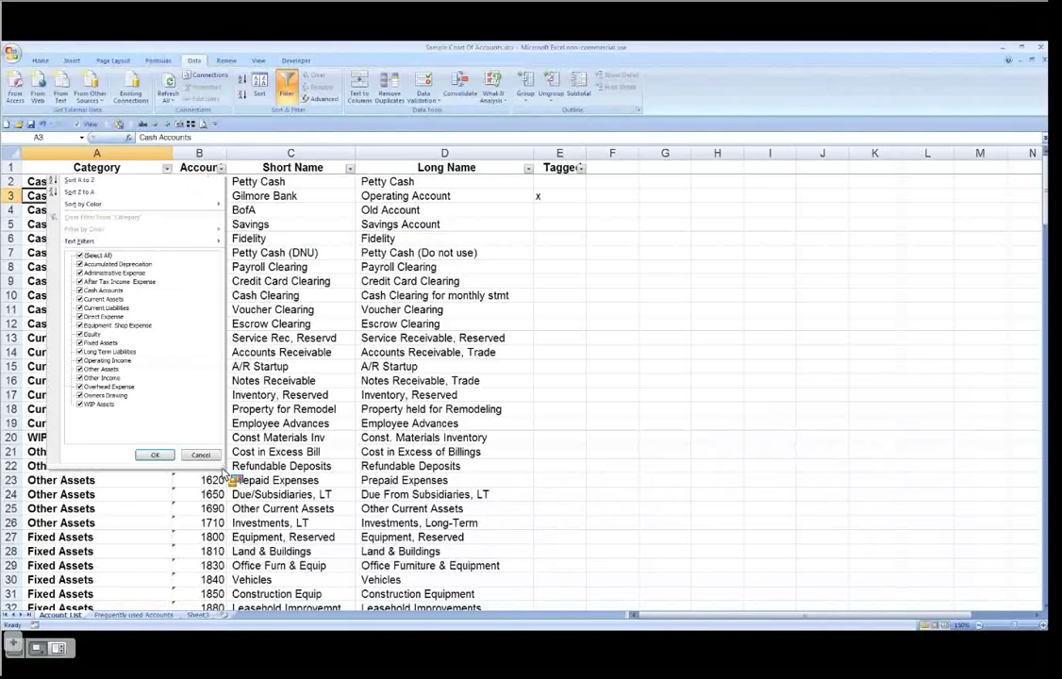
pyautogui.click(85, 256)
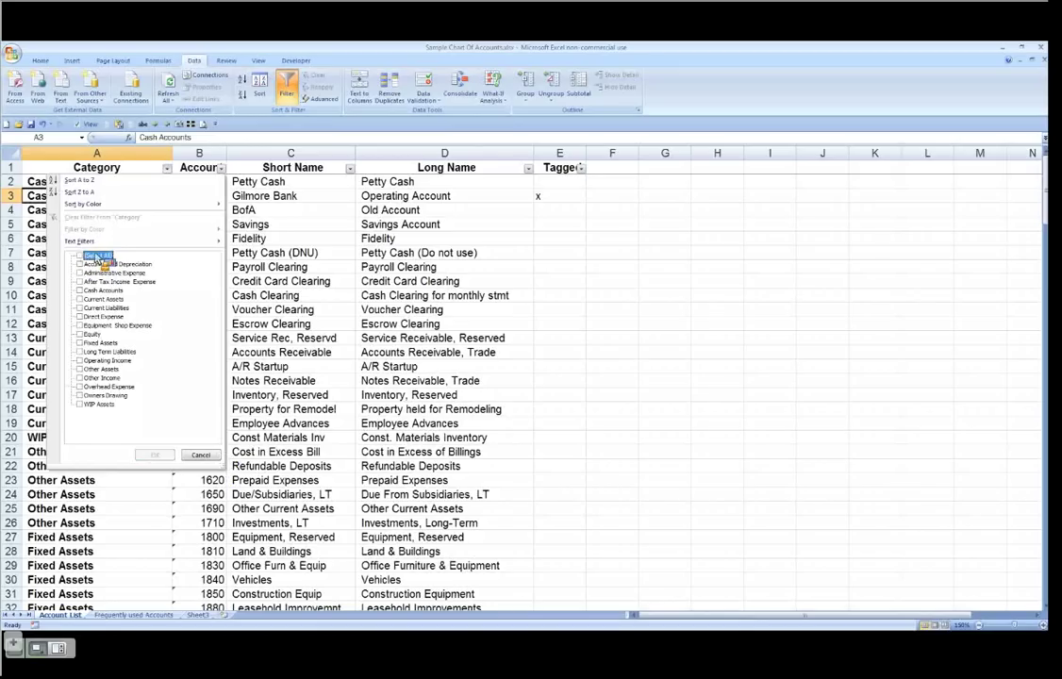
pyautogui.click(80, 272)
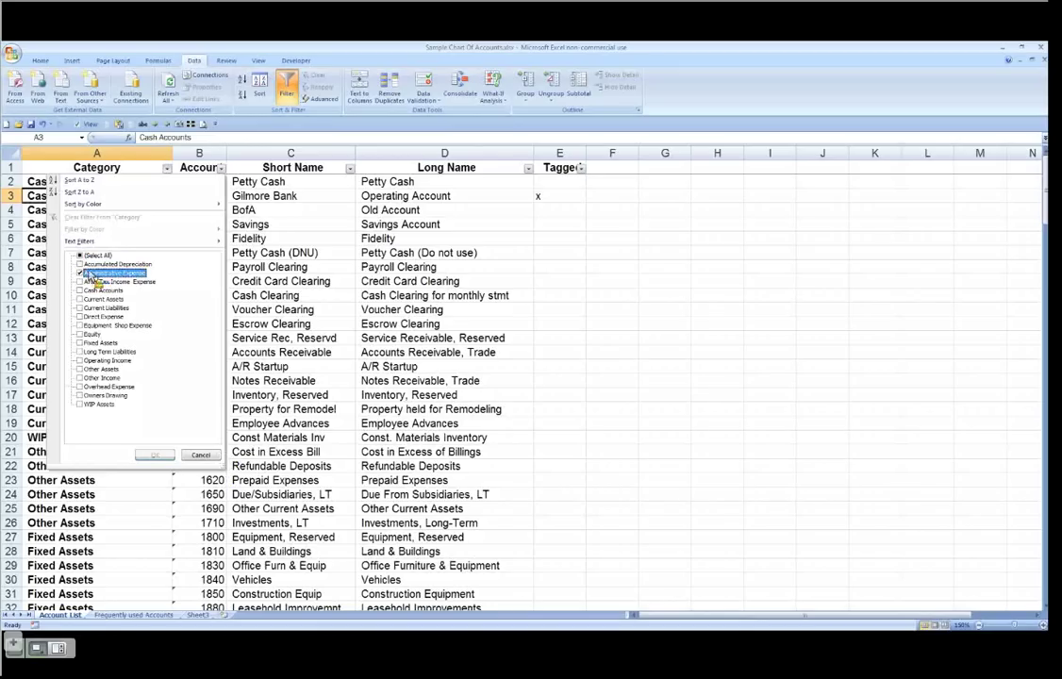
pyautogui.click(81, 387)
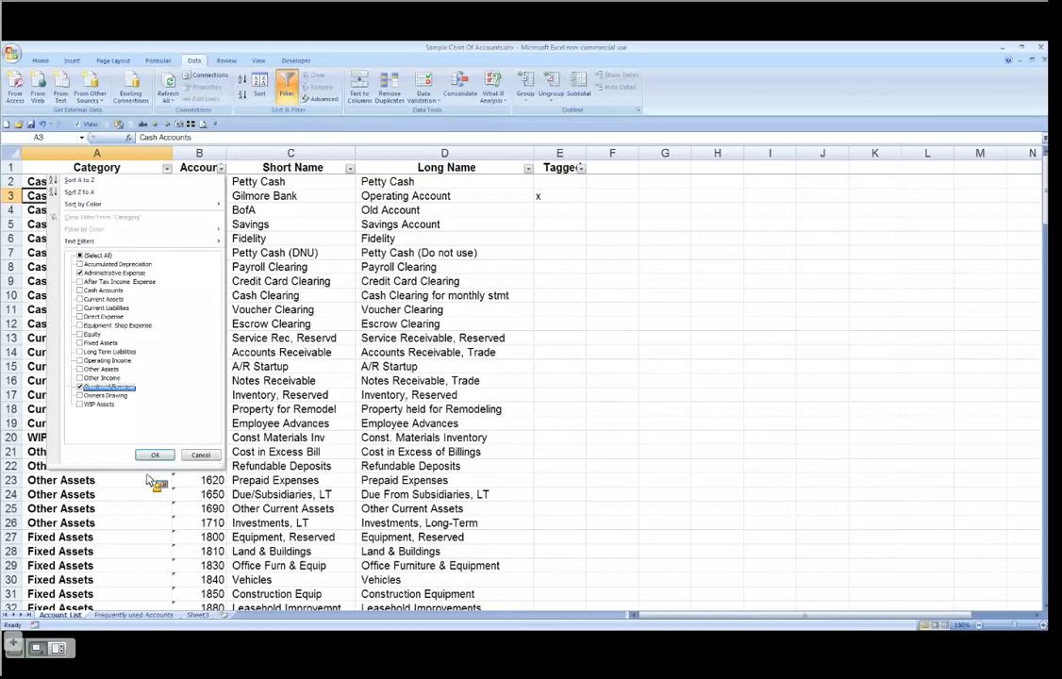
pyautogui.press('Return')
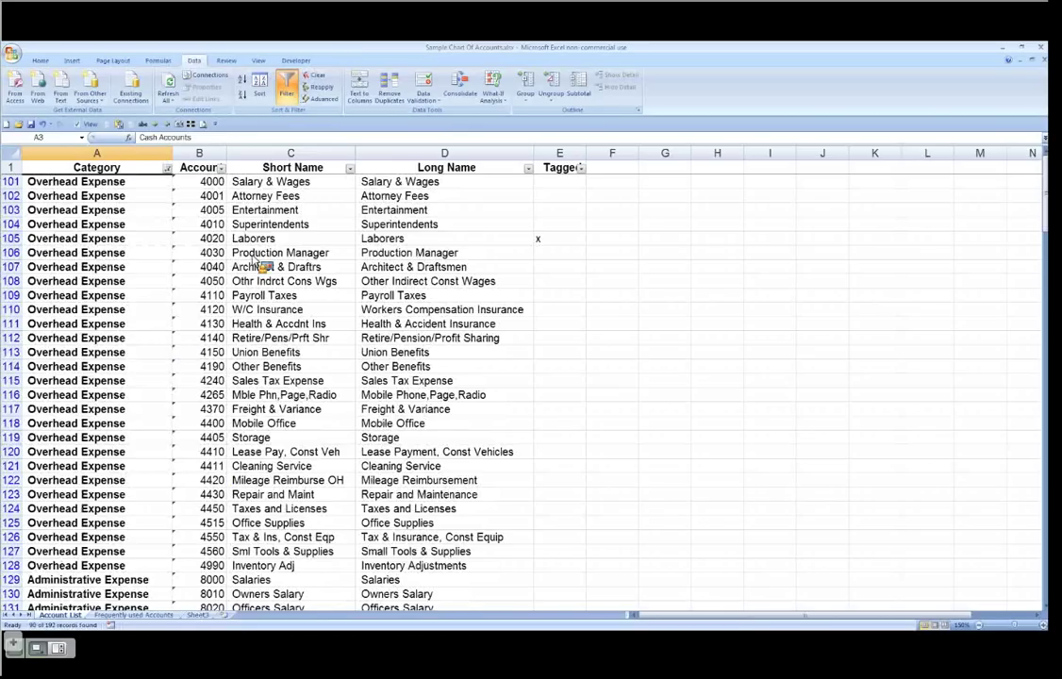
# Clear the x tag from the Laborers account 4020 in the Tagged column
pyautogui.press('Down')
pyautogui.press('Right')
pyautogui.press('Right')
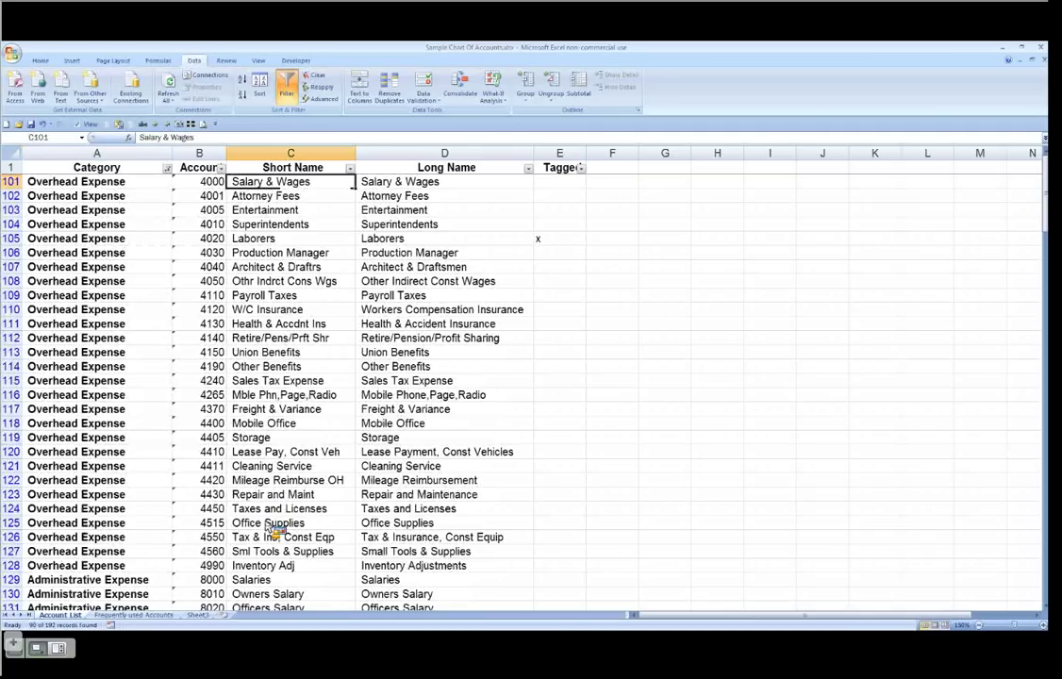
pyautogui.click(270, 524)
pyautogui.press('Home')
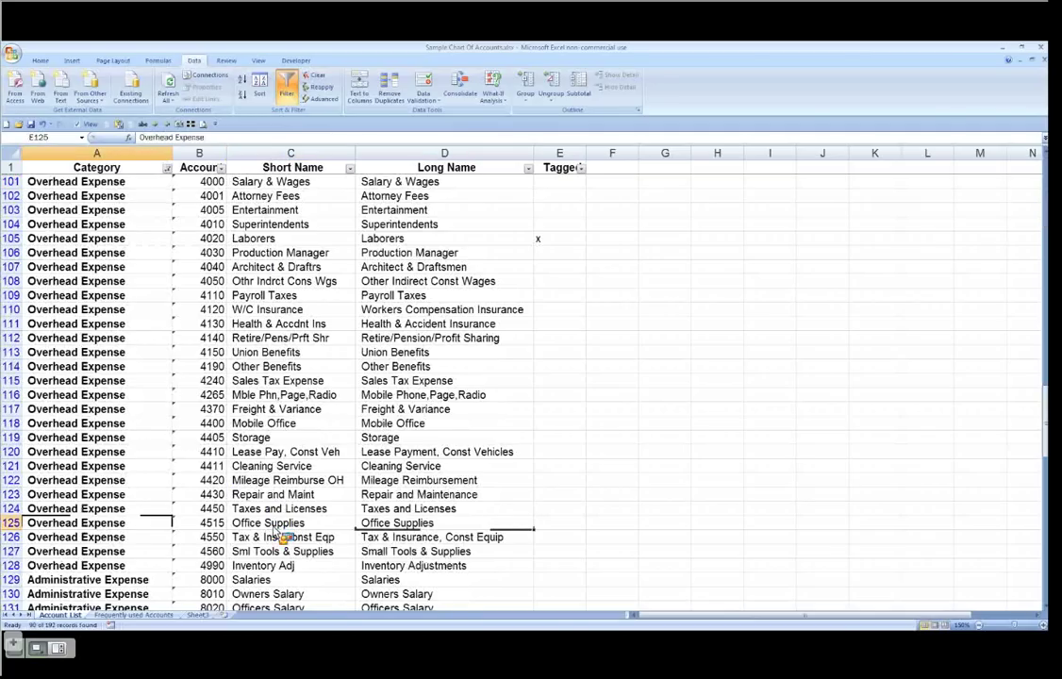
pyautogui.click(288, 181)
pyautogui.click(292, 156)
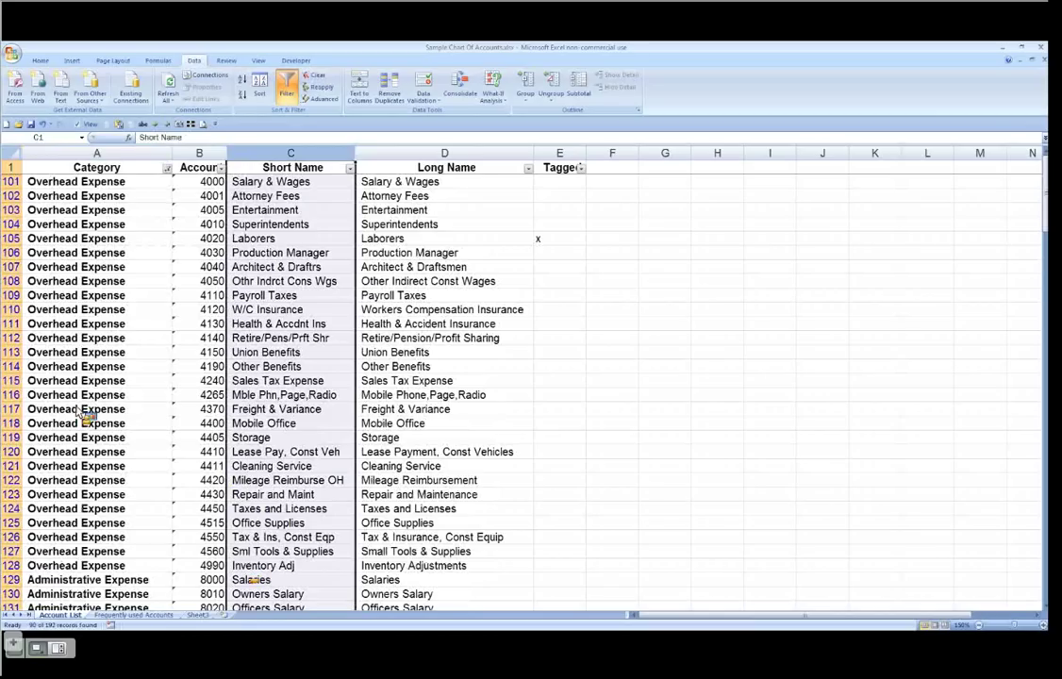
pyautogui.click(568, 154)
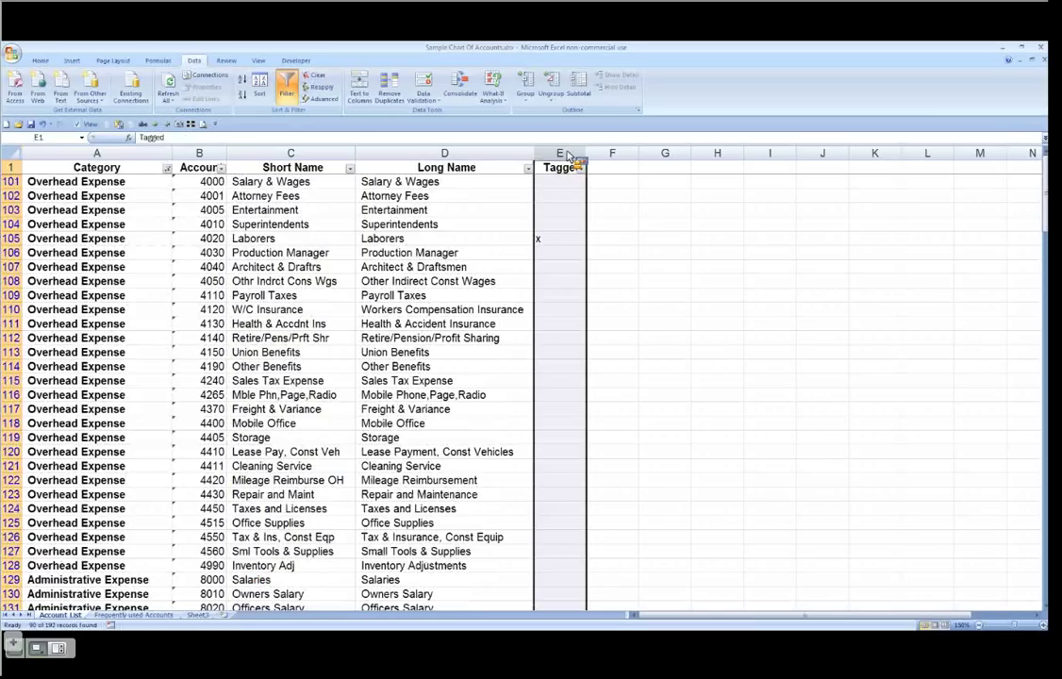
pyautogui.press('BackSpace')
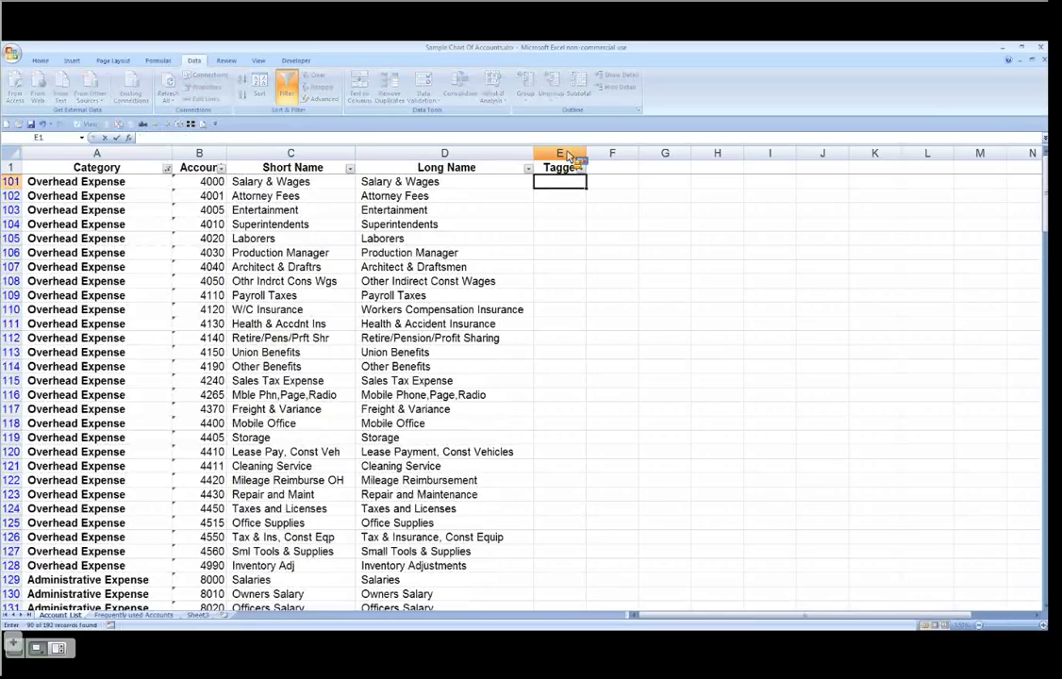
pyautogui.hotkey('ctrl', 'z')
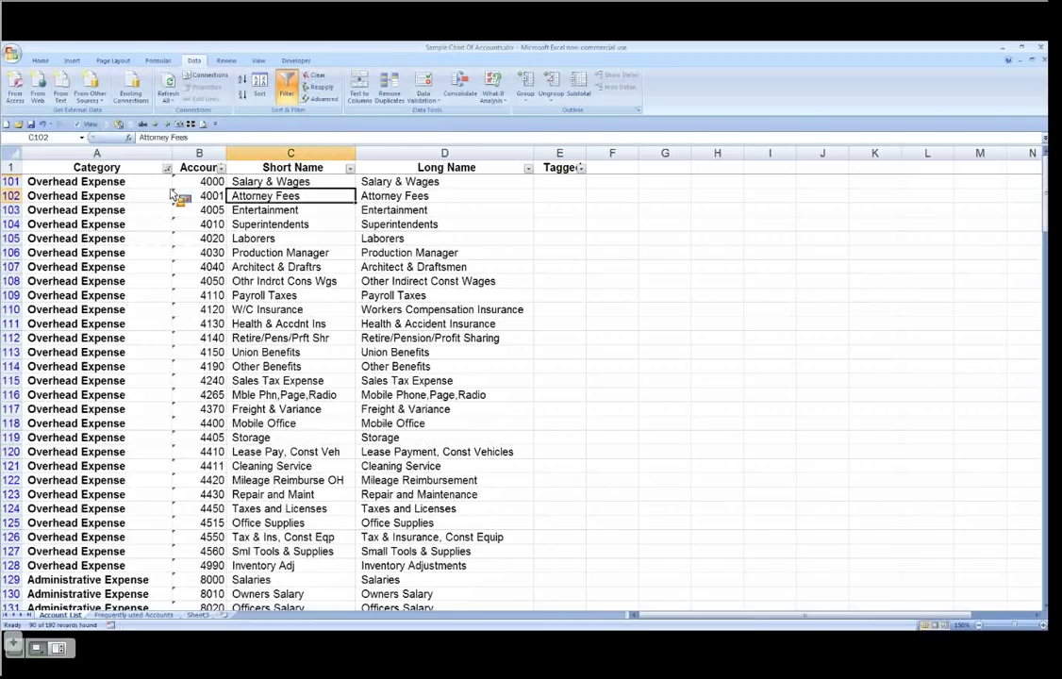
pyautogui.click(313, 157)
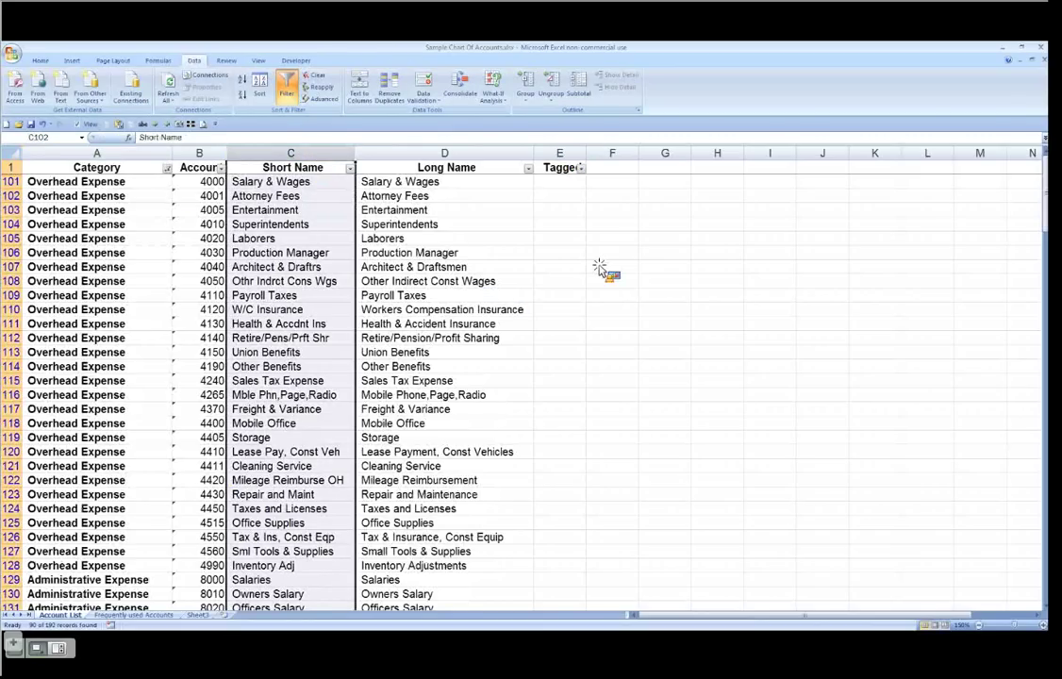
# Search for 'Supplies' and step through the matching short names
pyautogui.hotkey('ctrl', 'f')
pyautogui.write('Su')
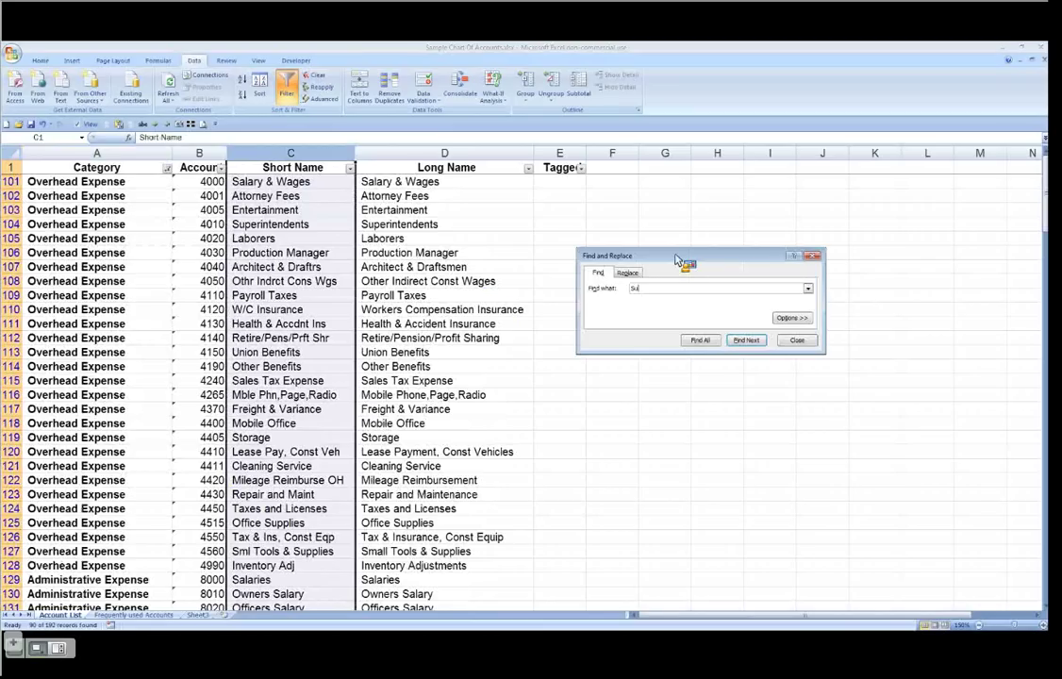
pyautogui.write('pplies')
pyautogui.press('Return')
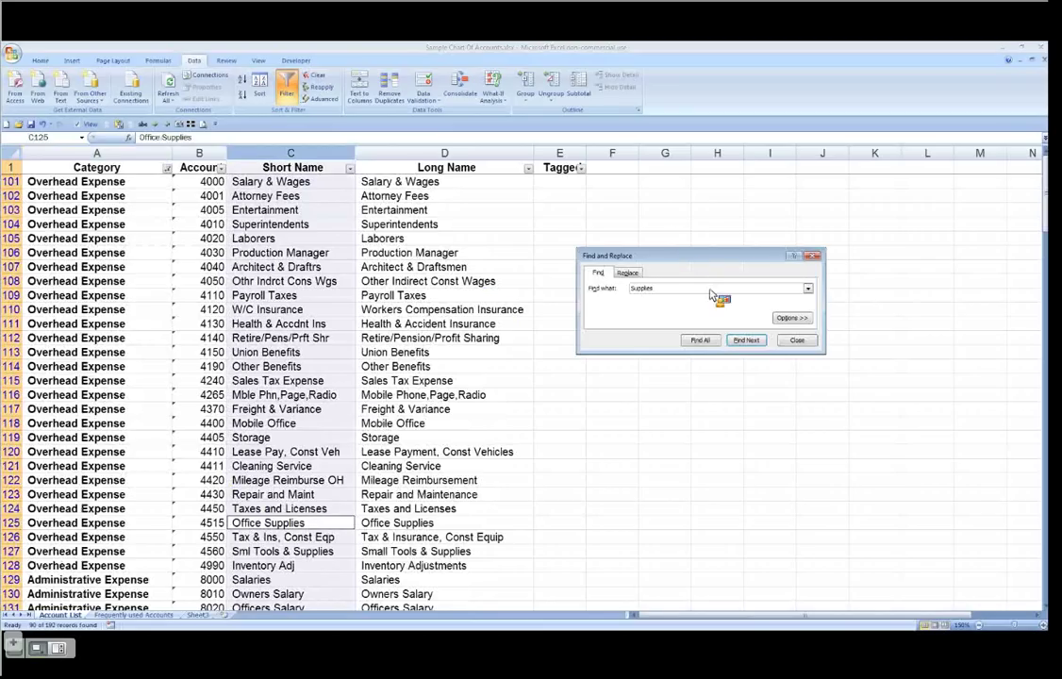
pyautogui.click(748, 345)
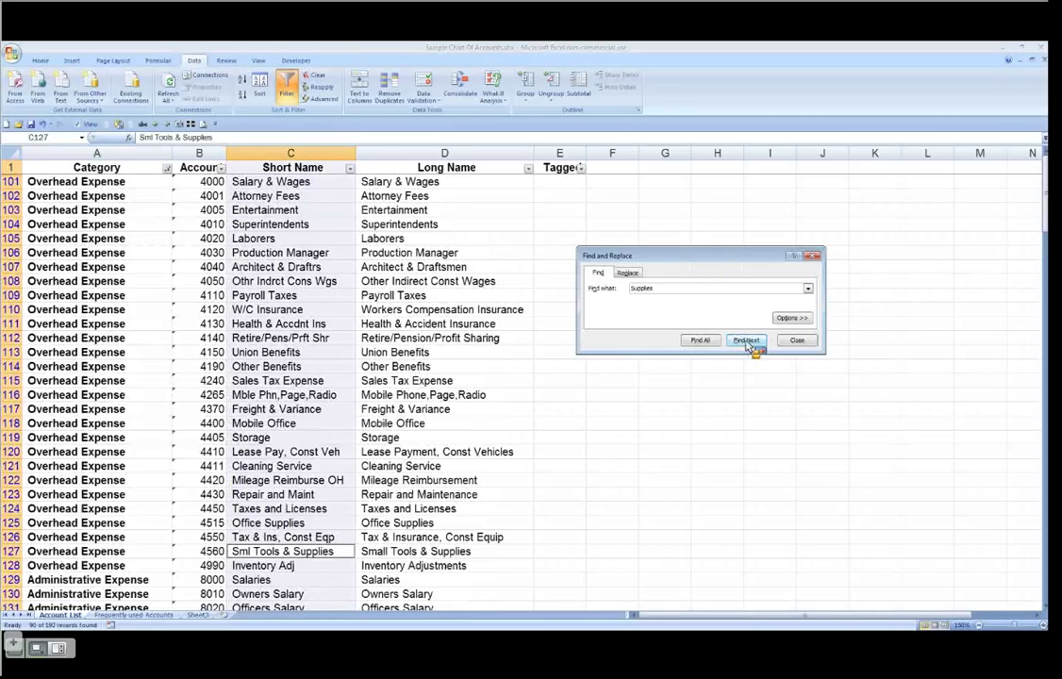
pyautogui.click(705, 345)
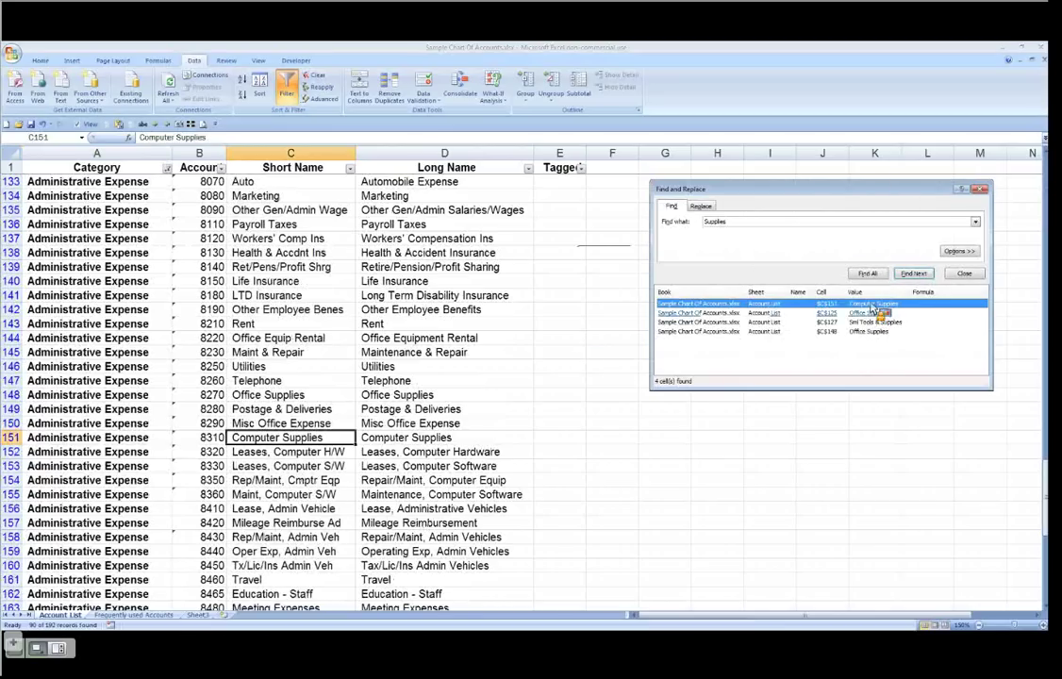
# Tag Computer Supplies in row 151 with x, then jump to Office Supplies in row 125
pyautogui.click(567, 426)
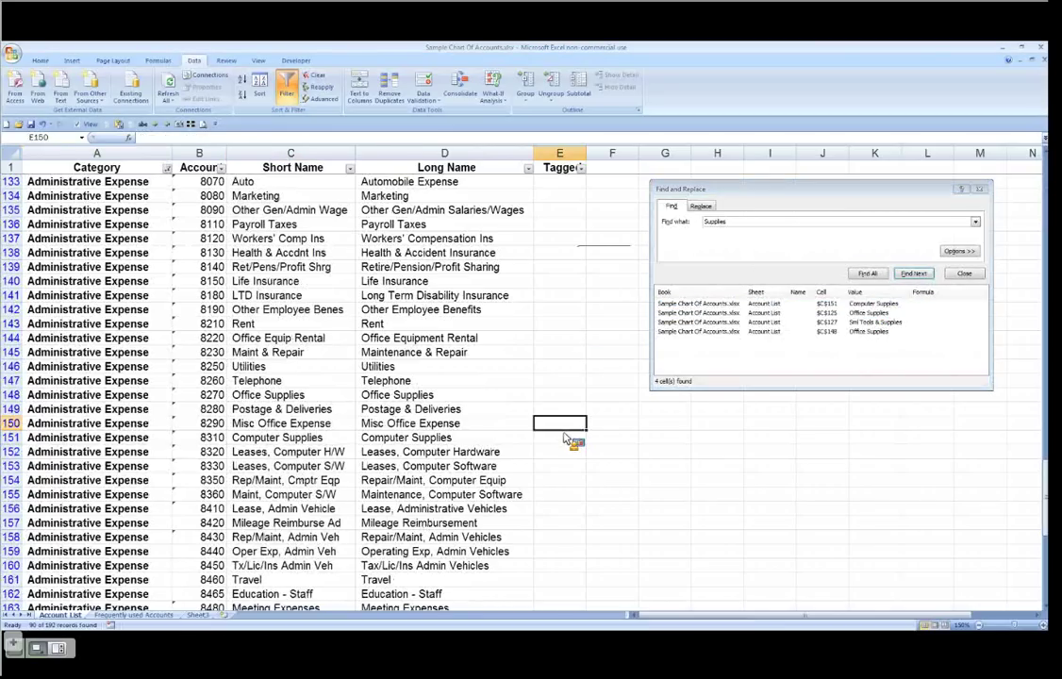
pyautogui.click(567, 437)
pyautogui.write('x')
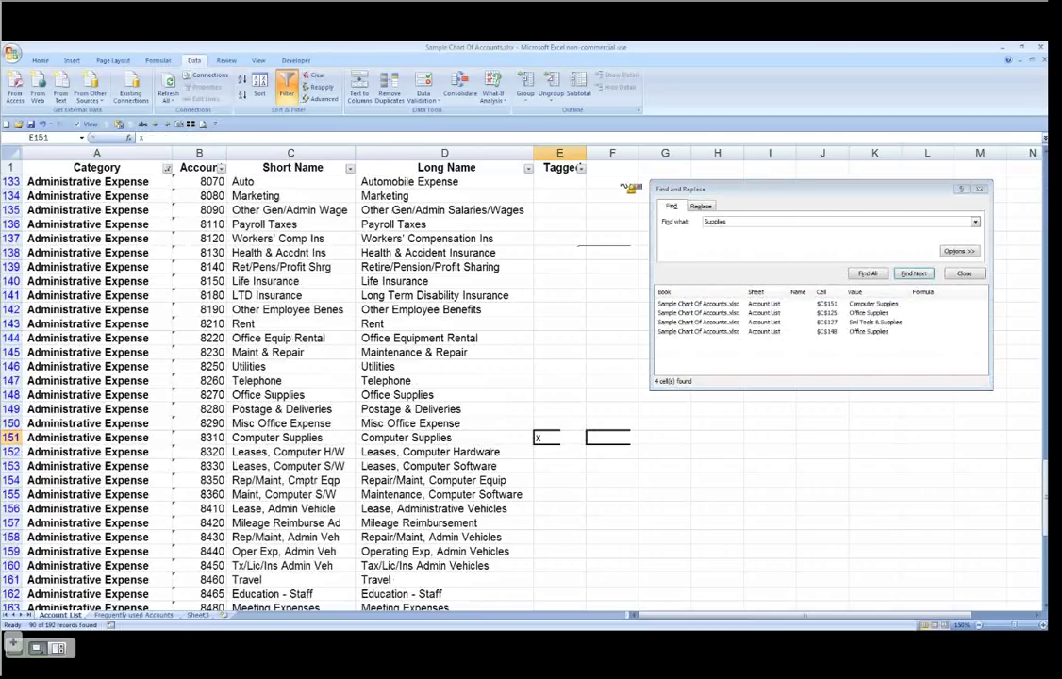
pyautogui.click(862, 314)
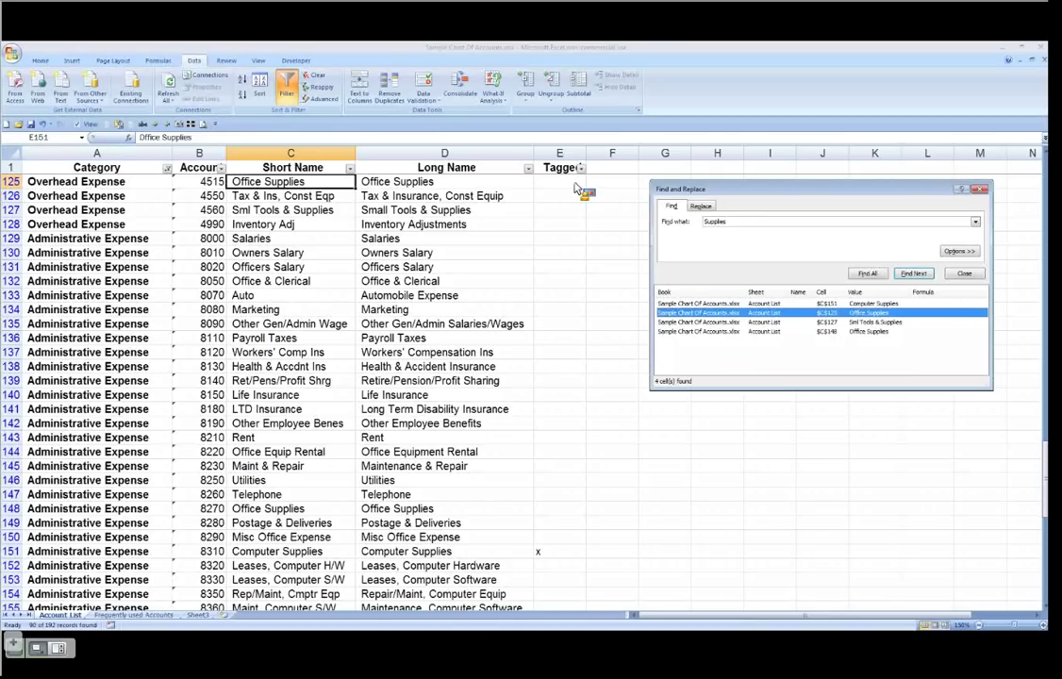
# Enter another x tag and filter the Tagged column to show only x rows
pyautogui.write('x')
pyautogui.press('Return')
pyautogui.write('x')
pyautogui.press('Return')
pyautogui.write('x')
pyautogui.click(580, 168)
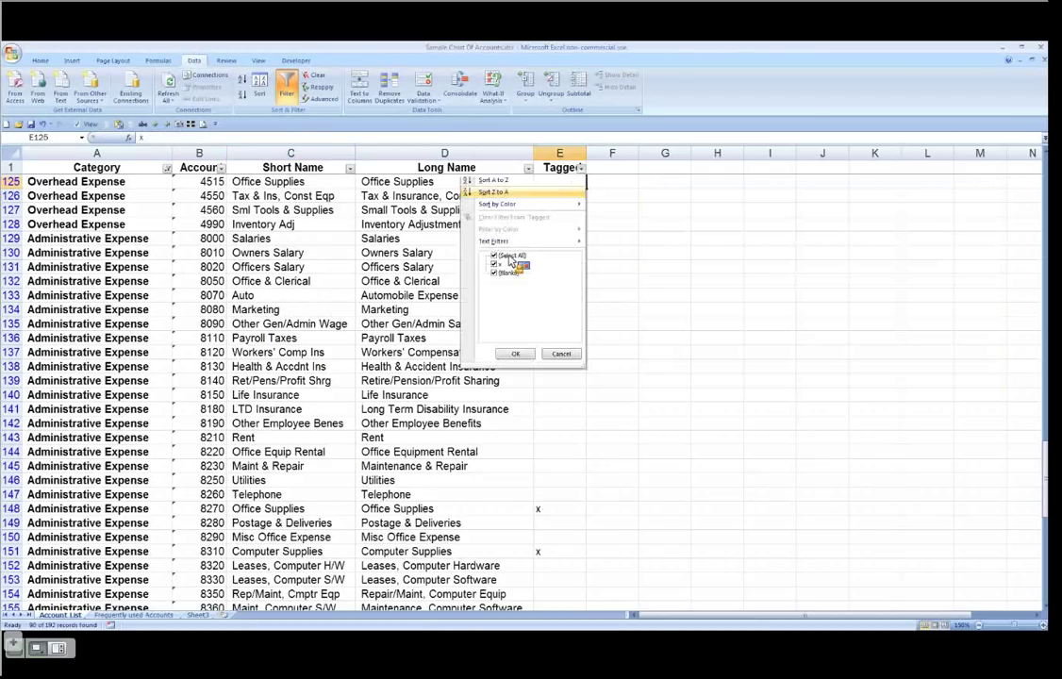
pyautogui.click(493, 256)
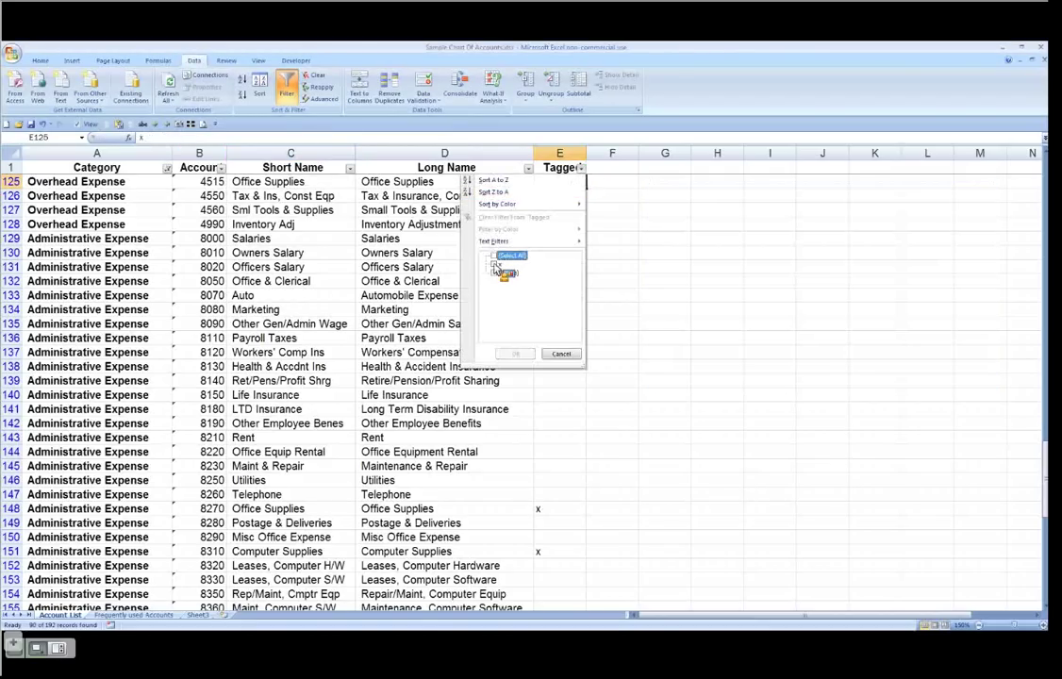
pyautogui.click(494, 264)
pyautogui.click(516, 354)
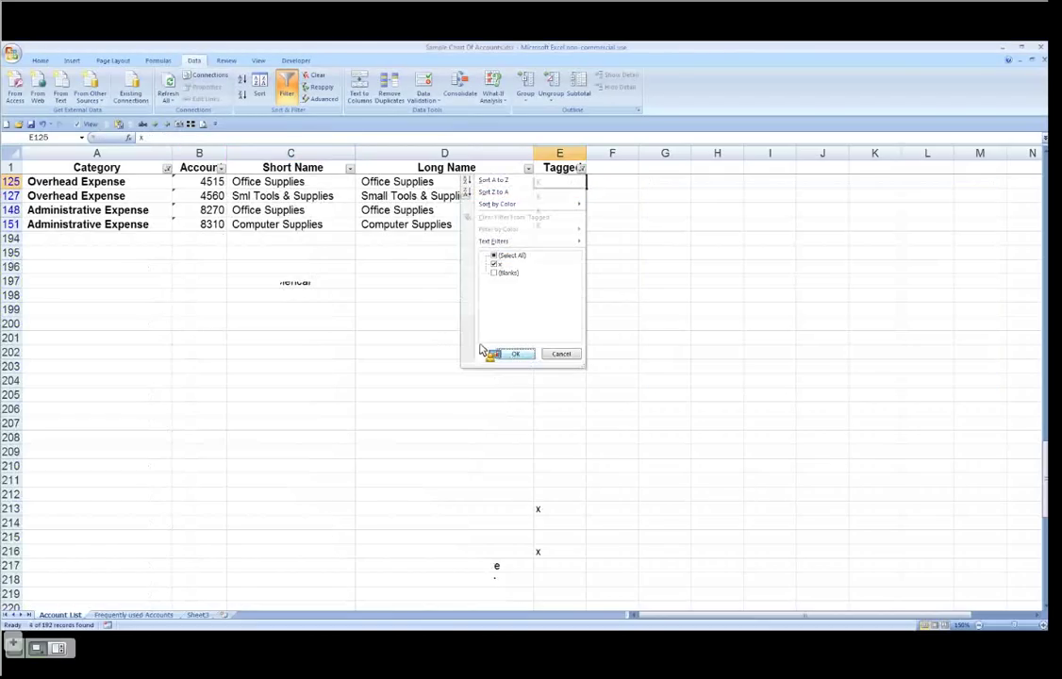
# Remove the duplicate Office Supplies tag in row 125 and reapply the Tagged filter
pyautogui.click(273, 211)
pyautogui.click(289, 183)
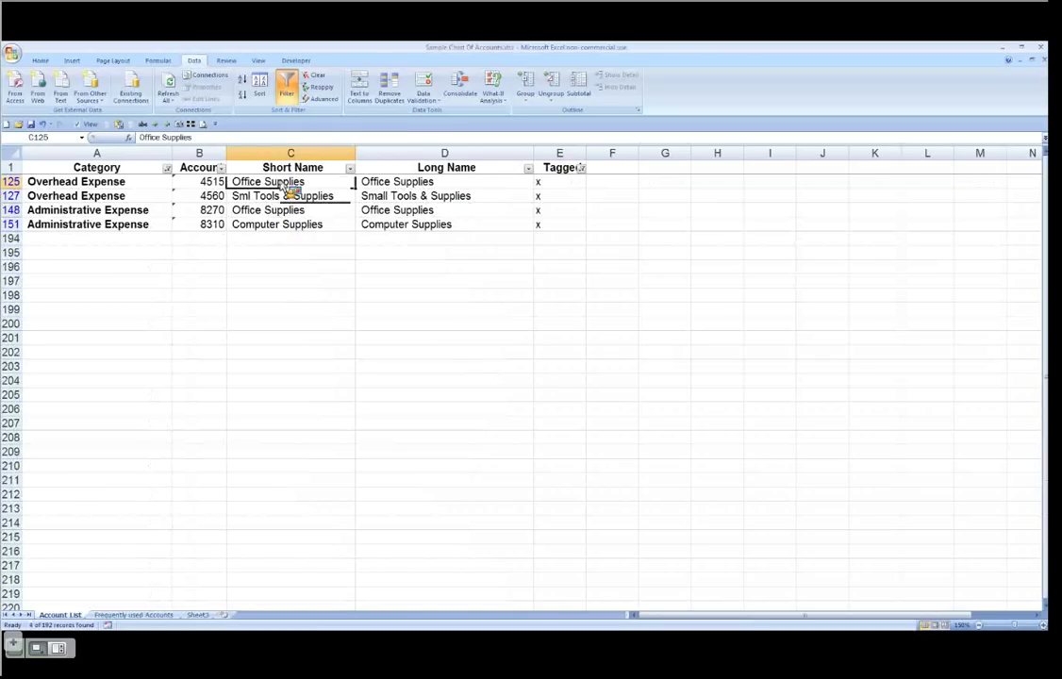
pyautogui.click(287, 212)
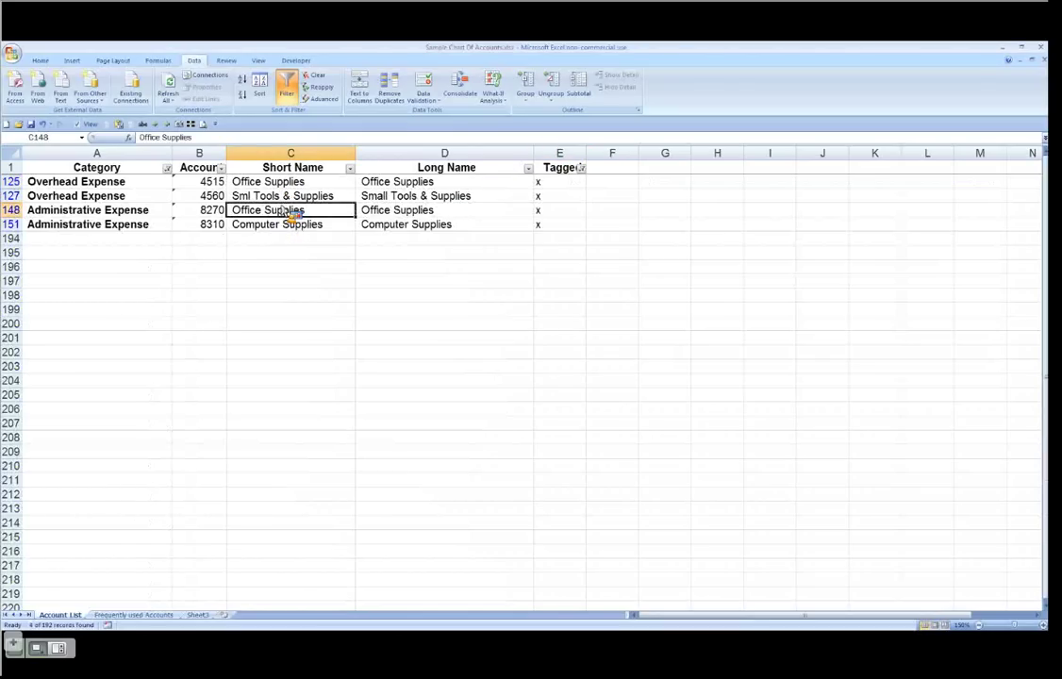
pyautogui.click(101, 214)
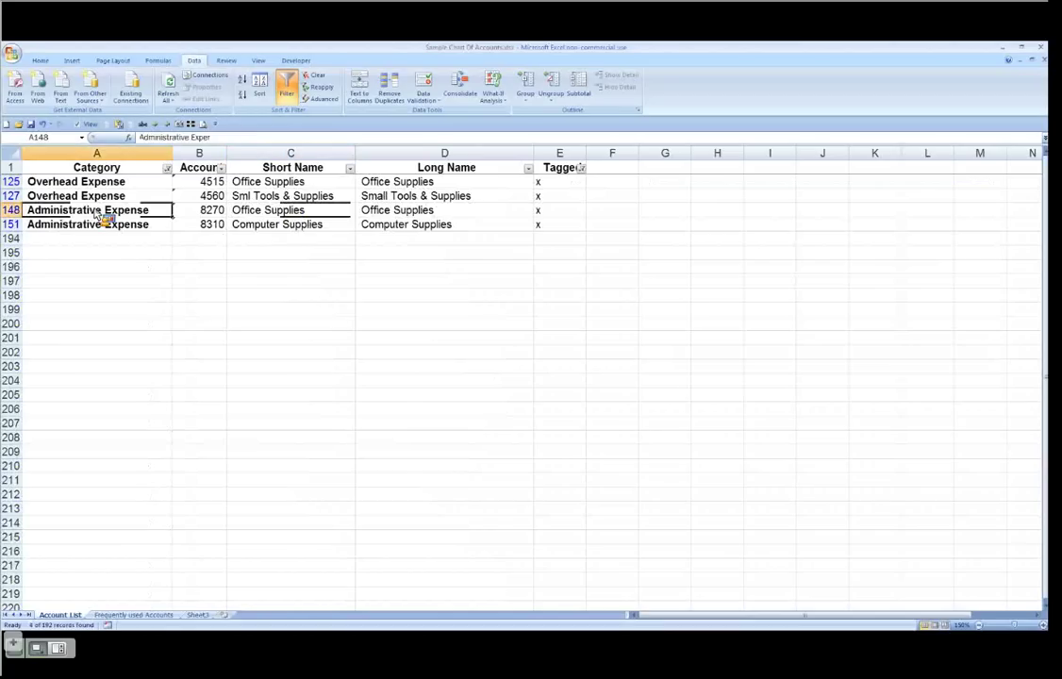
pyautogui.click(280, 209)
pyautogui.click(273, 186)
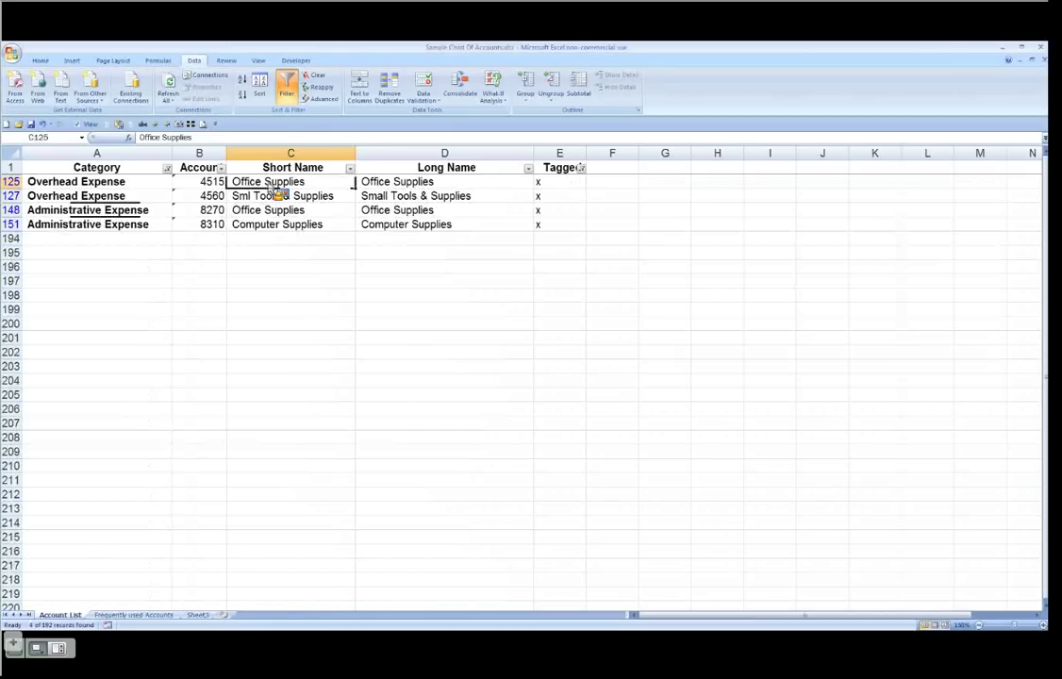
pyautogui.click(268, 214)
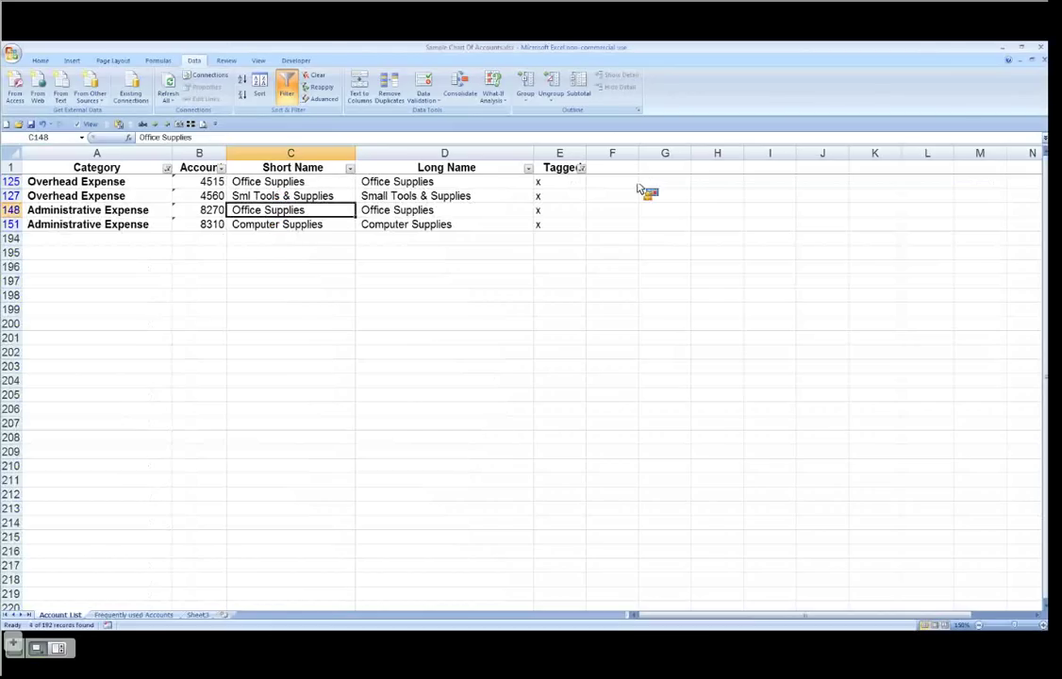
pyautogui.click(558, 182)
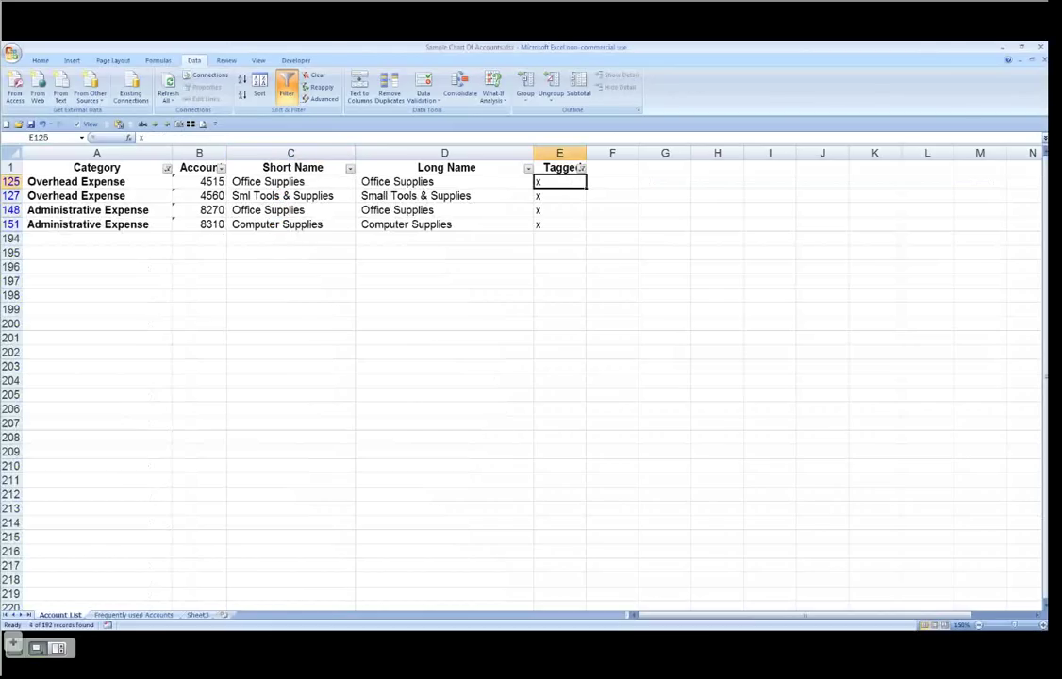
pyautogui.click(581, 168)
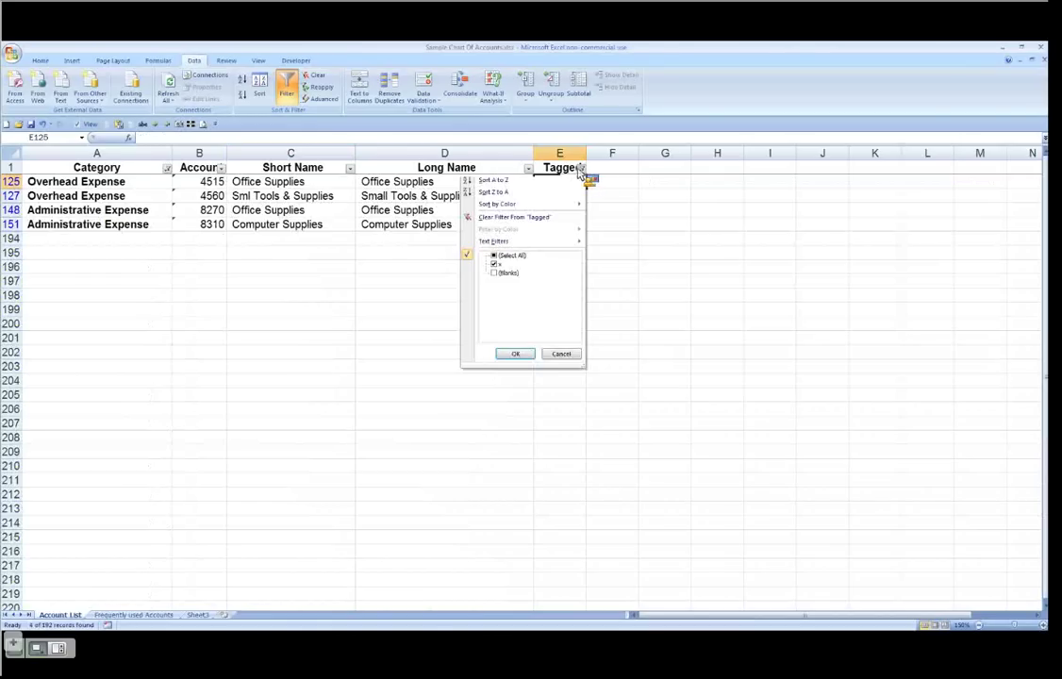
pyautogui.click(516, 355)
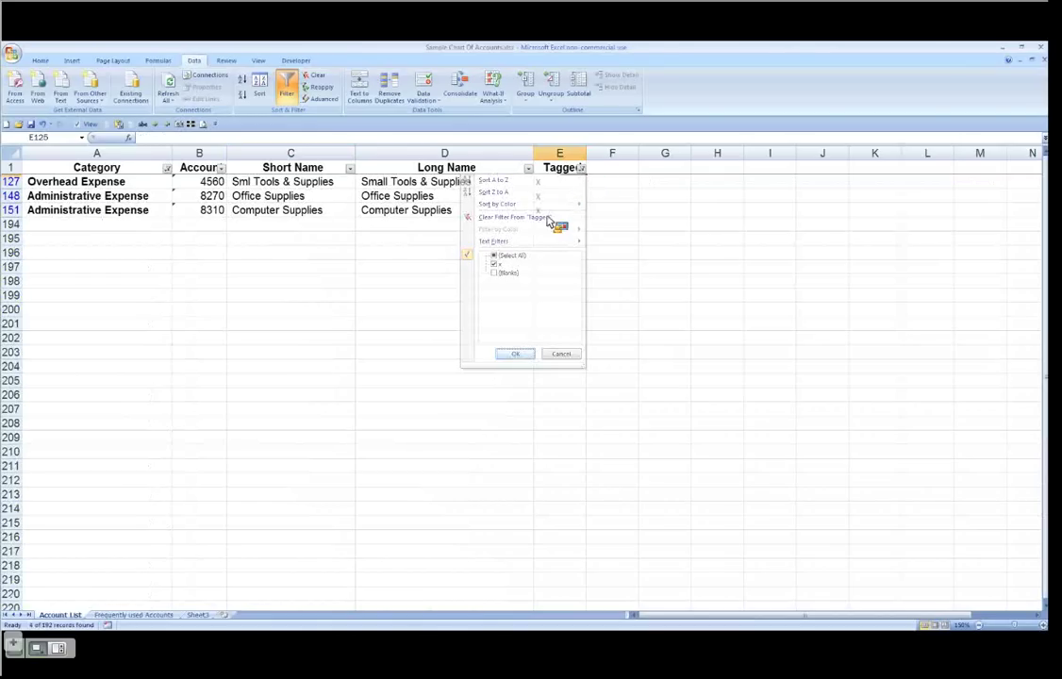
# Review the three tagged accounts: Sml Tools & Supplies, Office Supplies 8270 and Computer Supplies
pyautogui.click(559, 198)
pyautogui.click(556, 224)
pyautogui.click(547, 209)
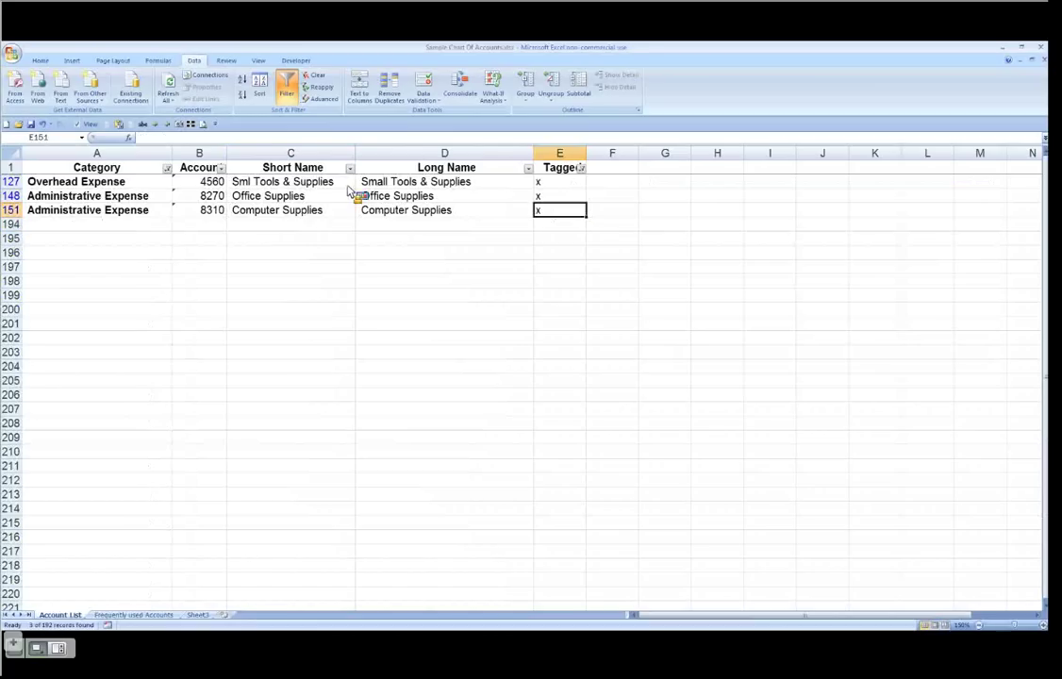
pyautogui.click(544, 170)
pyautogui.click(471, 197)
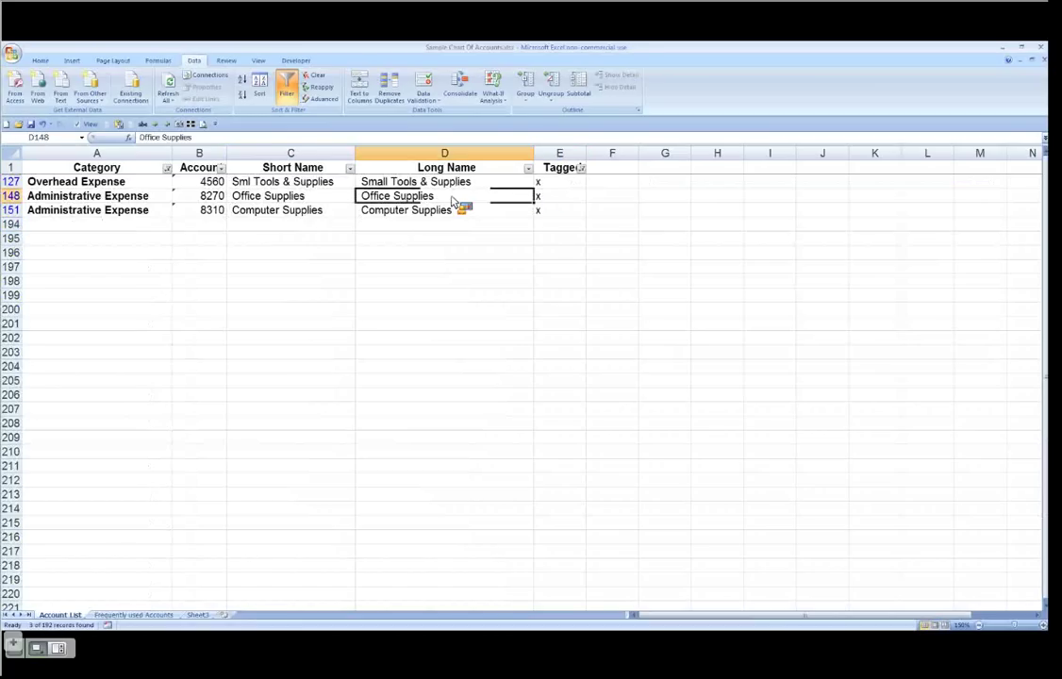
pyautogui.click(290, 182)
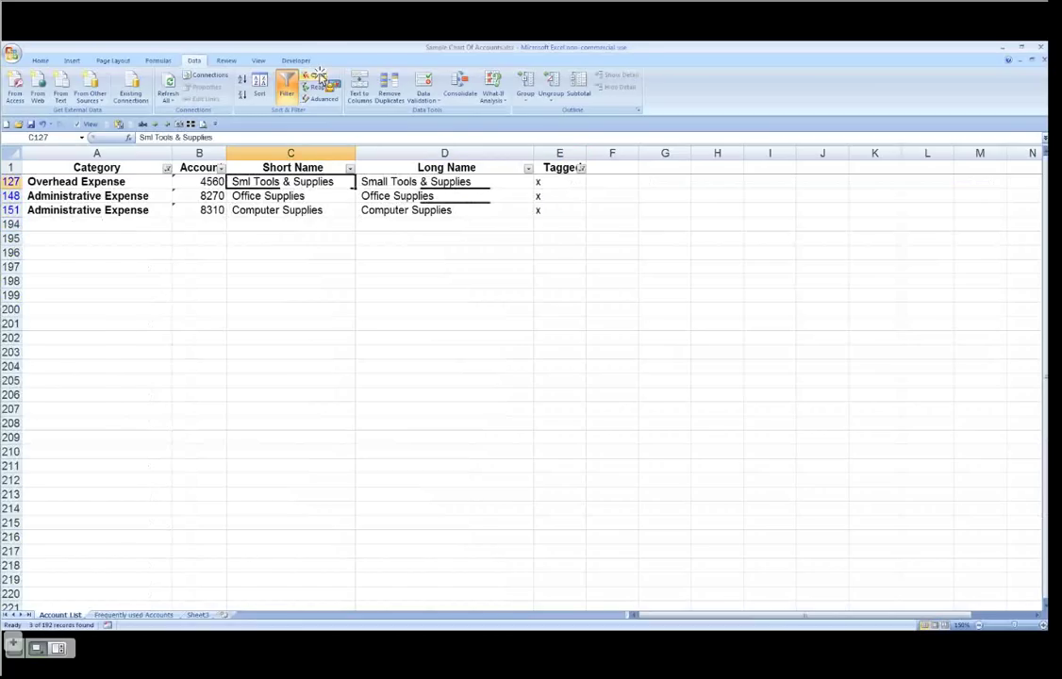
# Clear the filter, select the Short Name column and Find All matches for 'Labor'
pyautogui.click(319, 76)
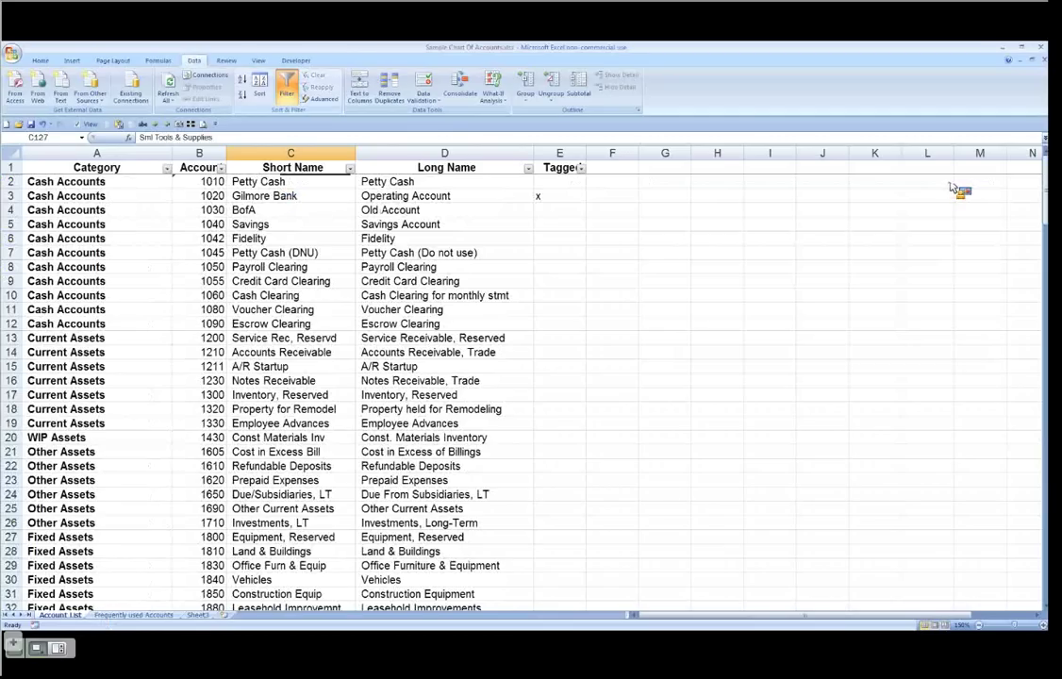
pyautogui.hotkey('ctrl', 'space')
pyautogui.hotkey('ctrl', 'f')
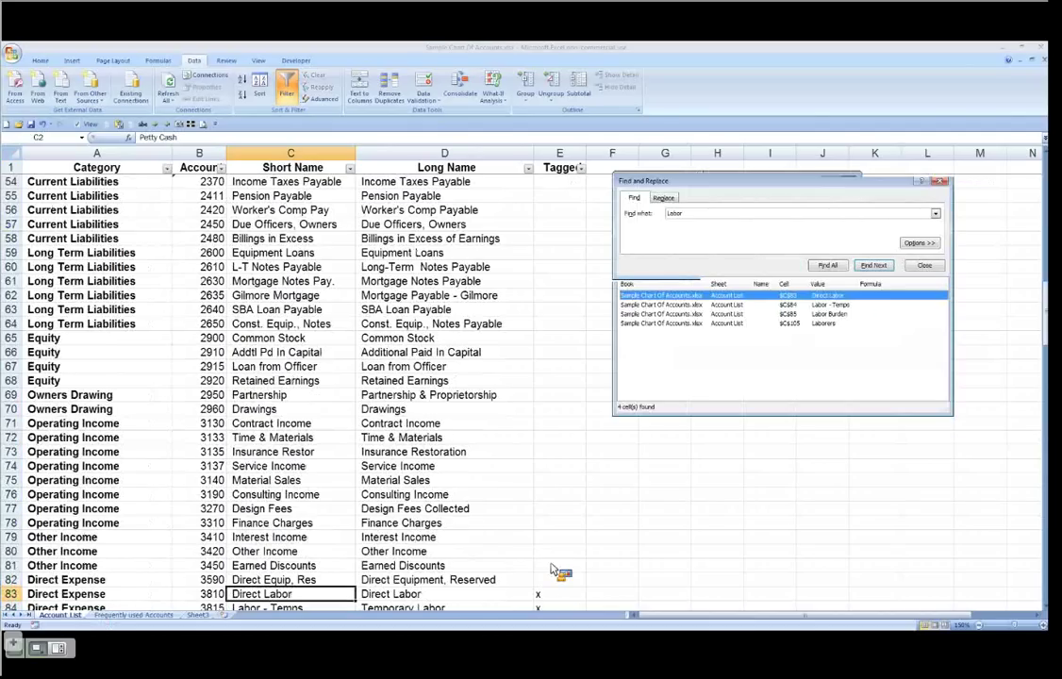
pyautogui.click(536, 510)
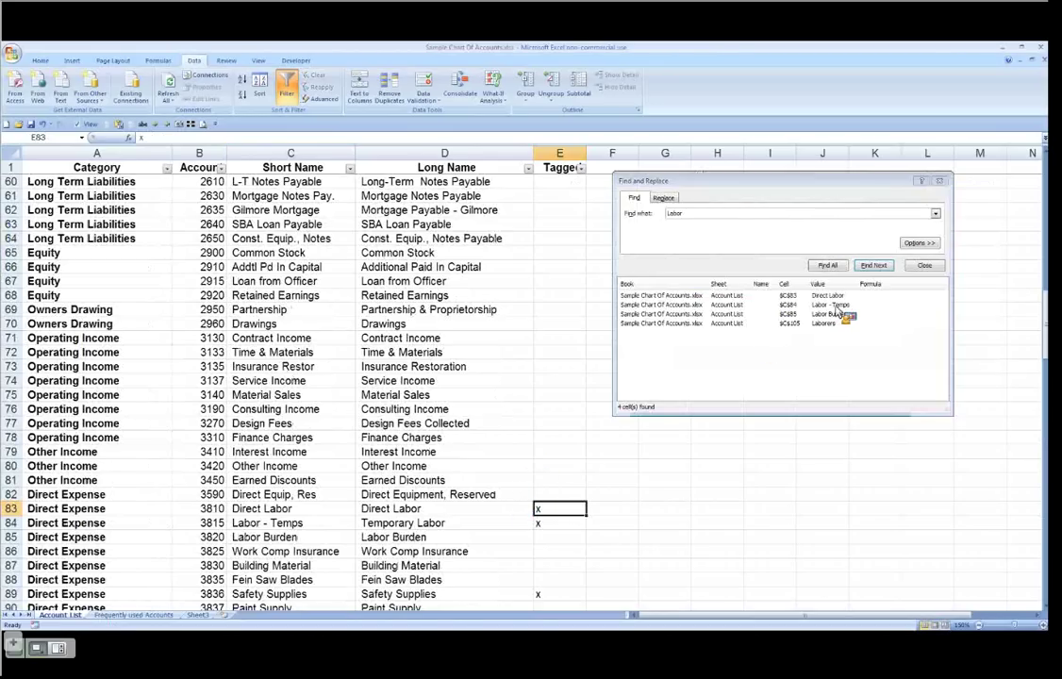
pyautogui.moveTo(837, 311); pyautogui.dragTo(555, 596)
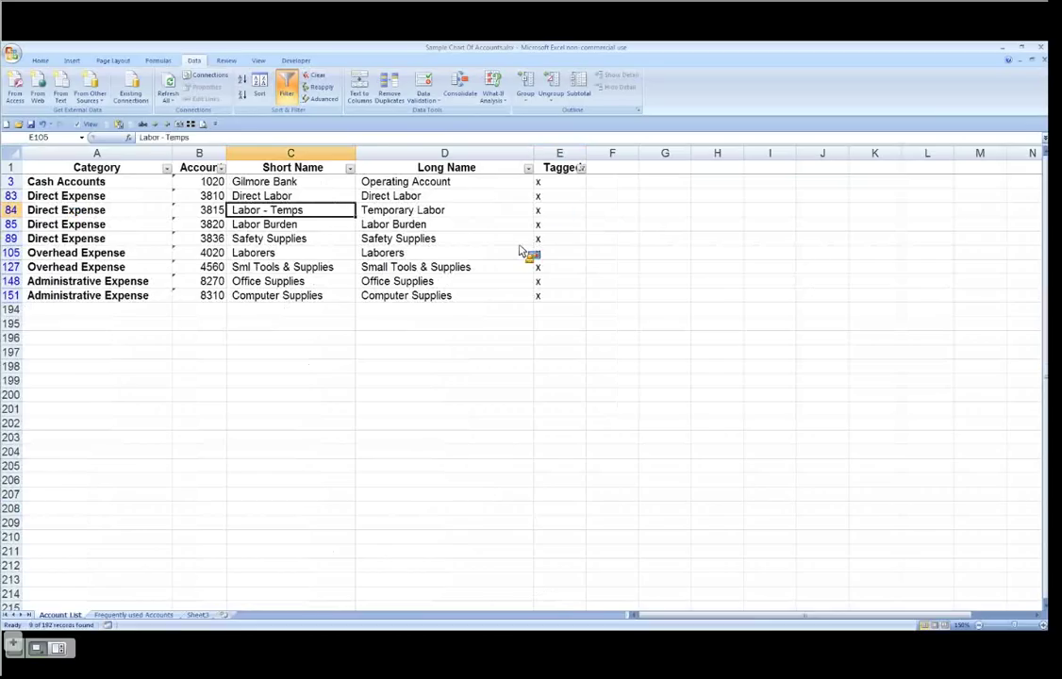
# Check the 9 tagged accounts, including account 3815 and Labor - Temps
pyautogui.press('Right')
pyautogui.press('Right')
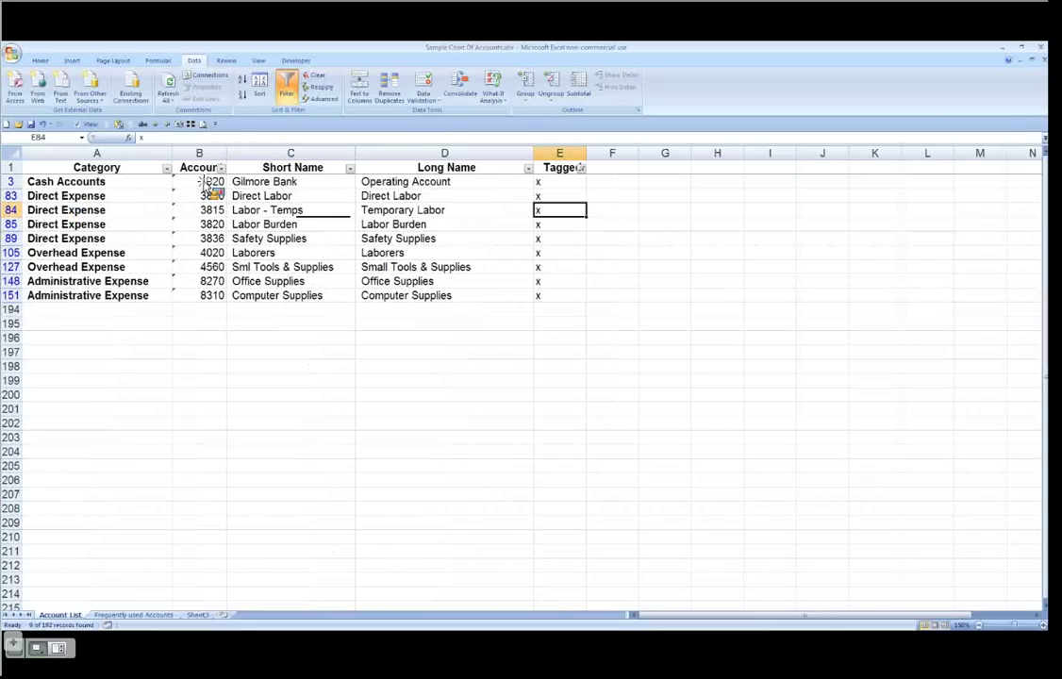
pyautogui.click(212, 211)
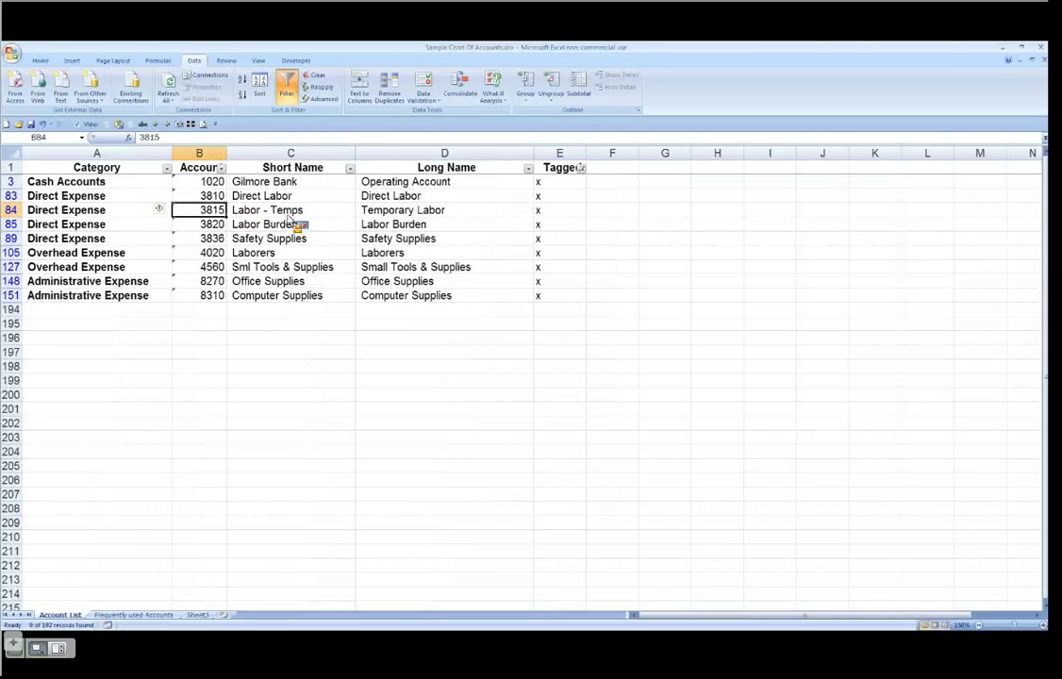
pyautogui.press('Right')
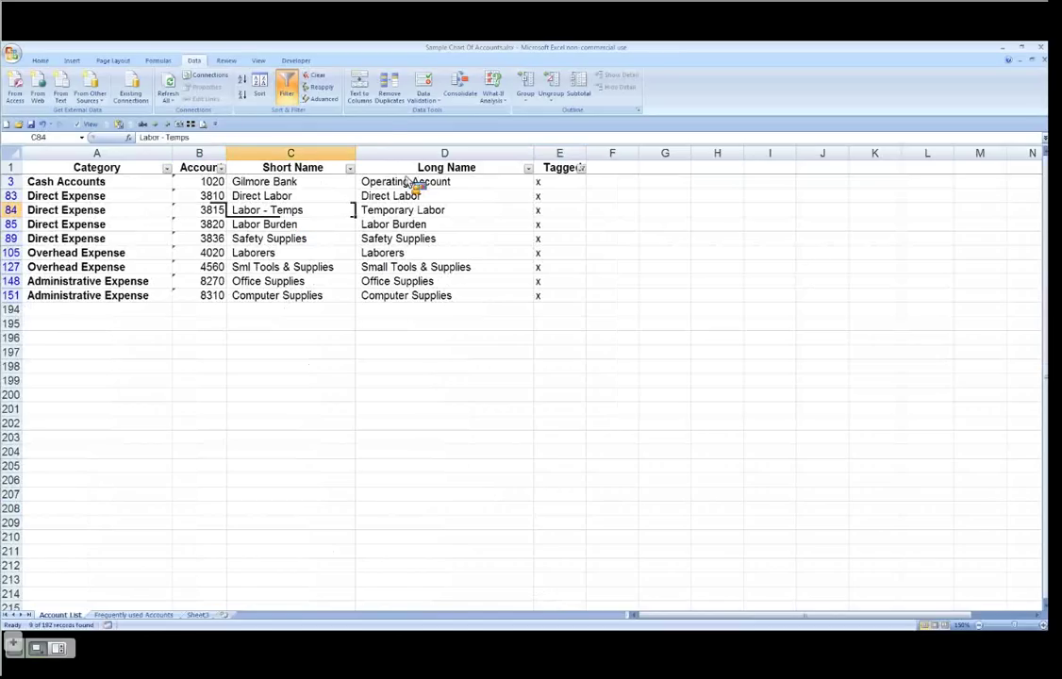
# Clear all filters and open the Short Name filter with every entry unticked
pyautogui.click(321, 77)
pyautogui.click(311, 153)
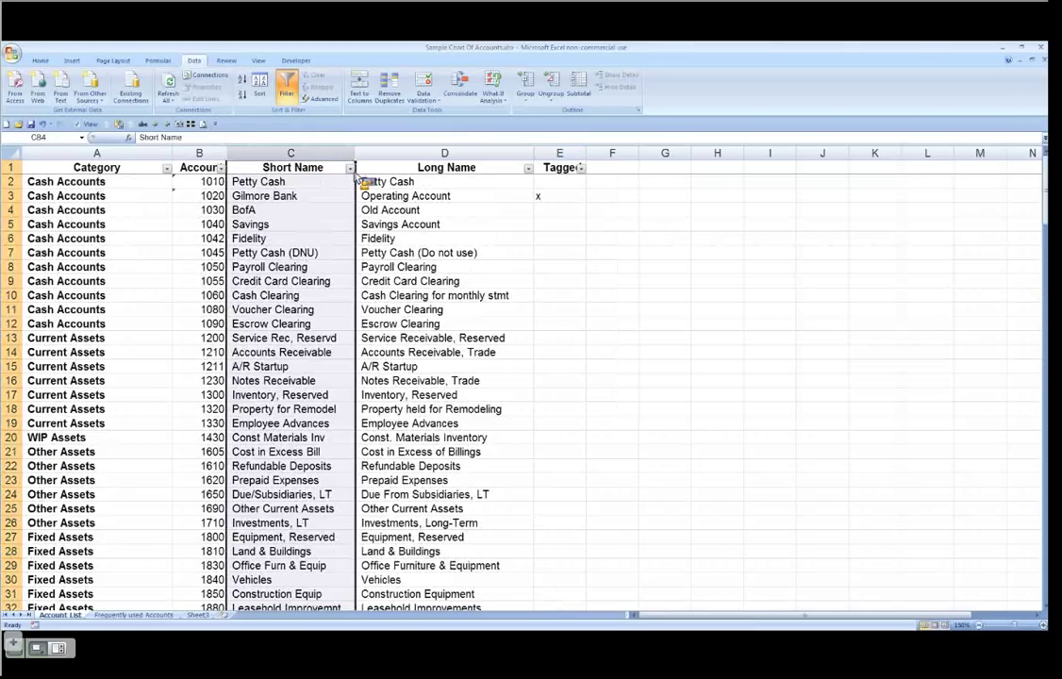
pyautogui.hotkey('alt', 'Down')
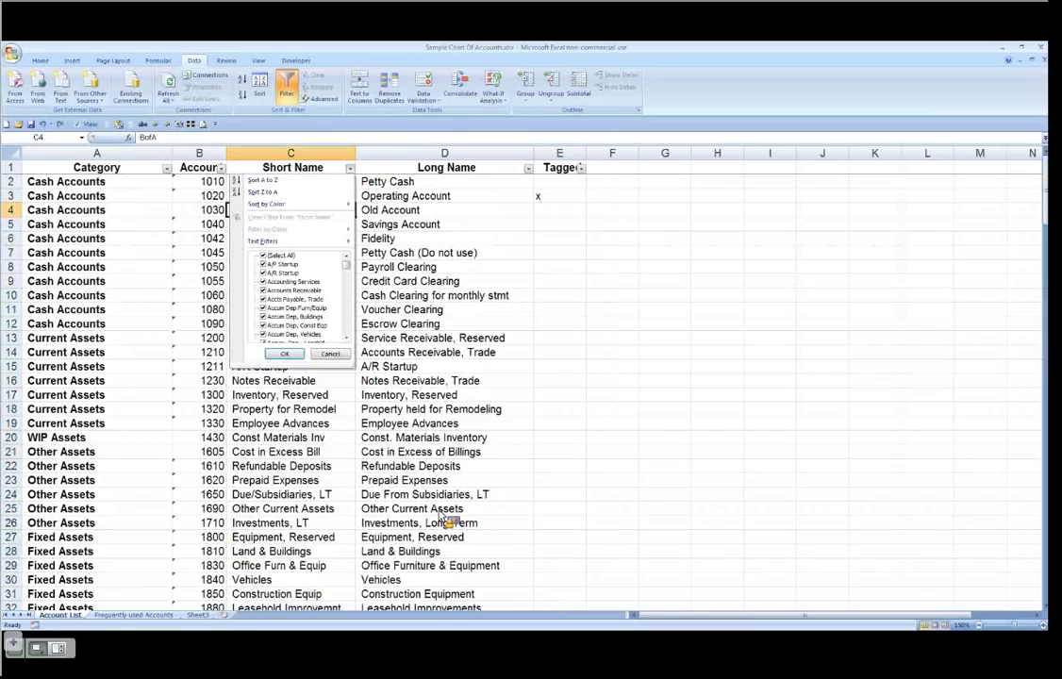
pyautogui.click(263, 256)
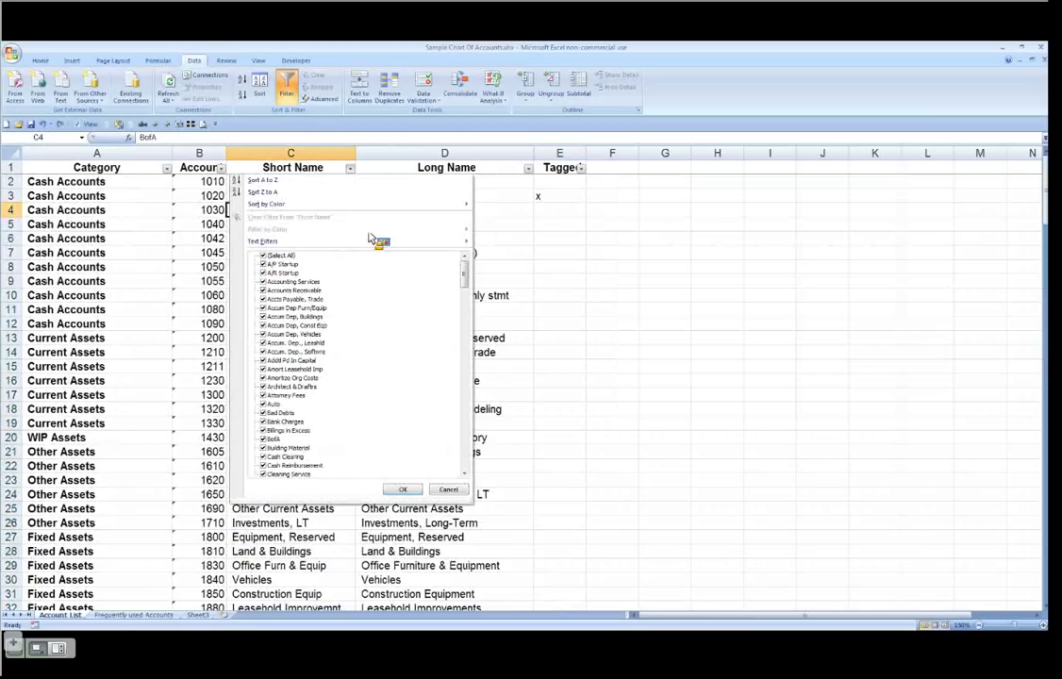
# Tick Maint & Repair, Maint Computer S/W, Rep/Maint Admin Veh, Rep/Maint Cmptr Eqp and Repair and Maint
pyautogui.moveTo(464, 275); pyautogui.dragTo(471, 380)
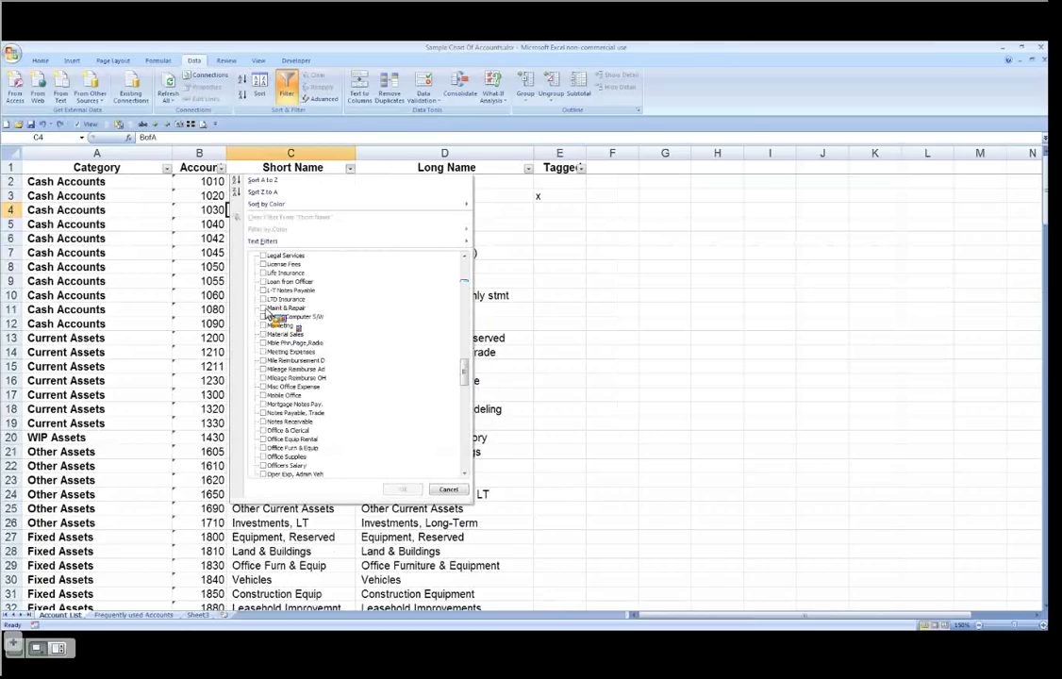
pyautogui.click(264, 316)
pyautogui.click(264, 308)
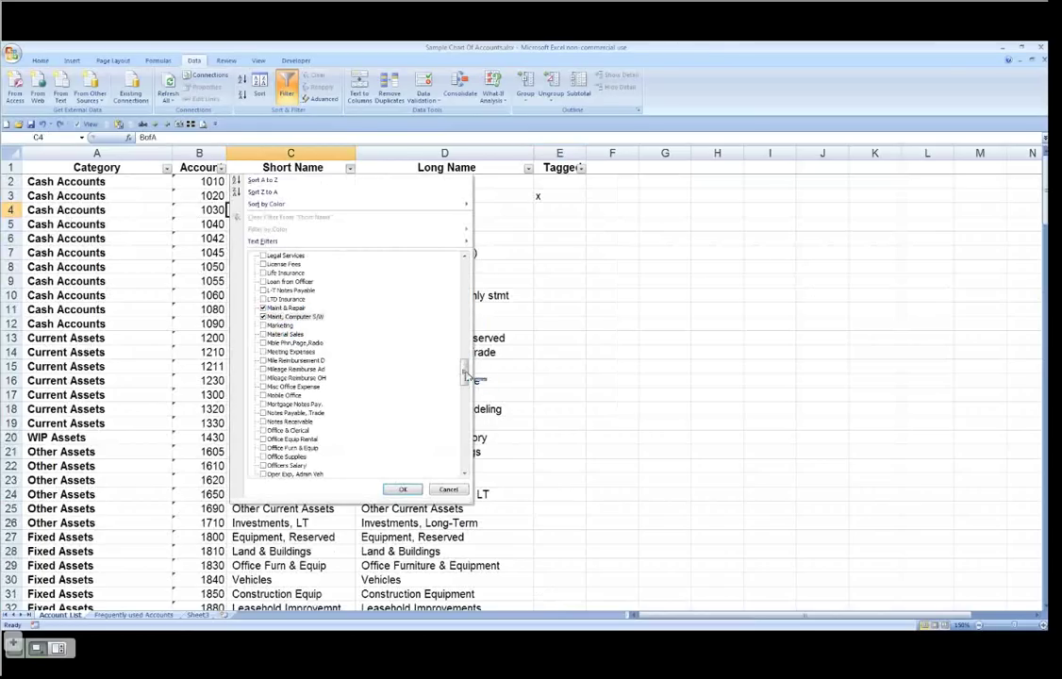
pyautogui.moveTo(464, 375); pyautogui.dragTo(464, 421)
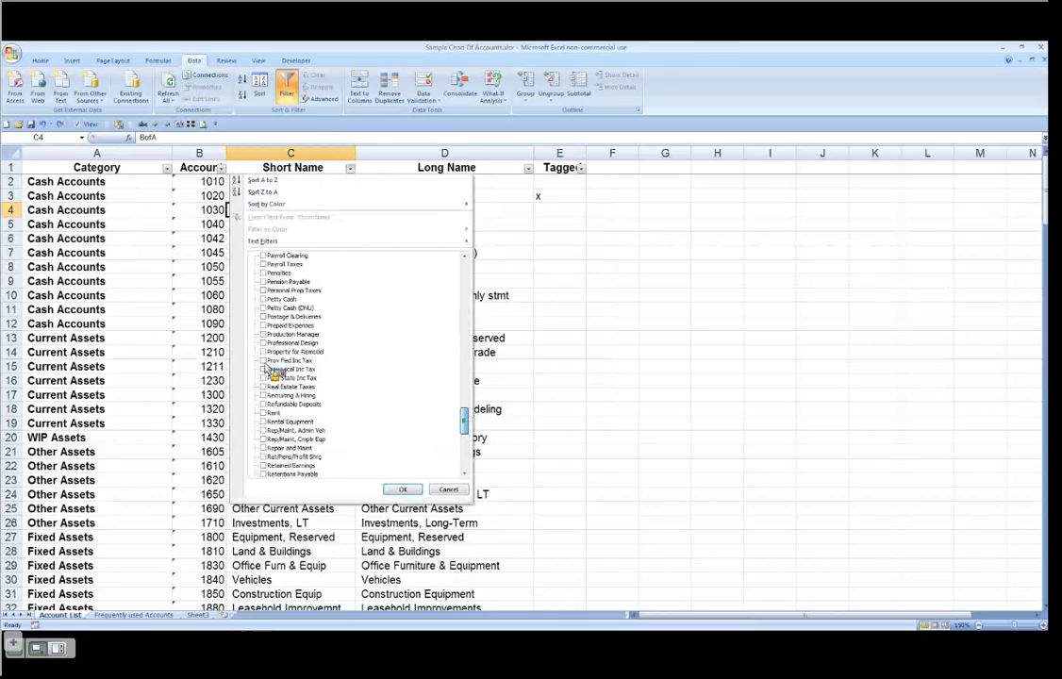
pyautogui.scroll(-4, 268, 338)
pyautogui.click(264, 334)
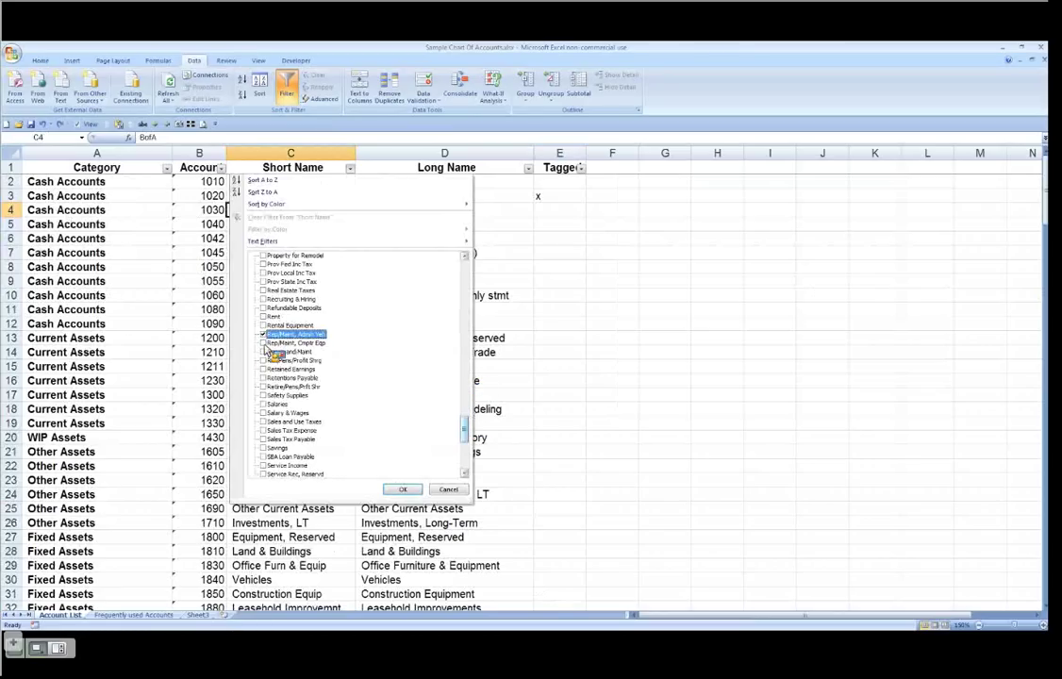
pyautogui.click(264, 343)
pyautogui.click(263, 352)
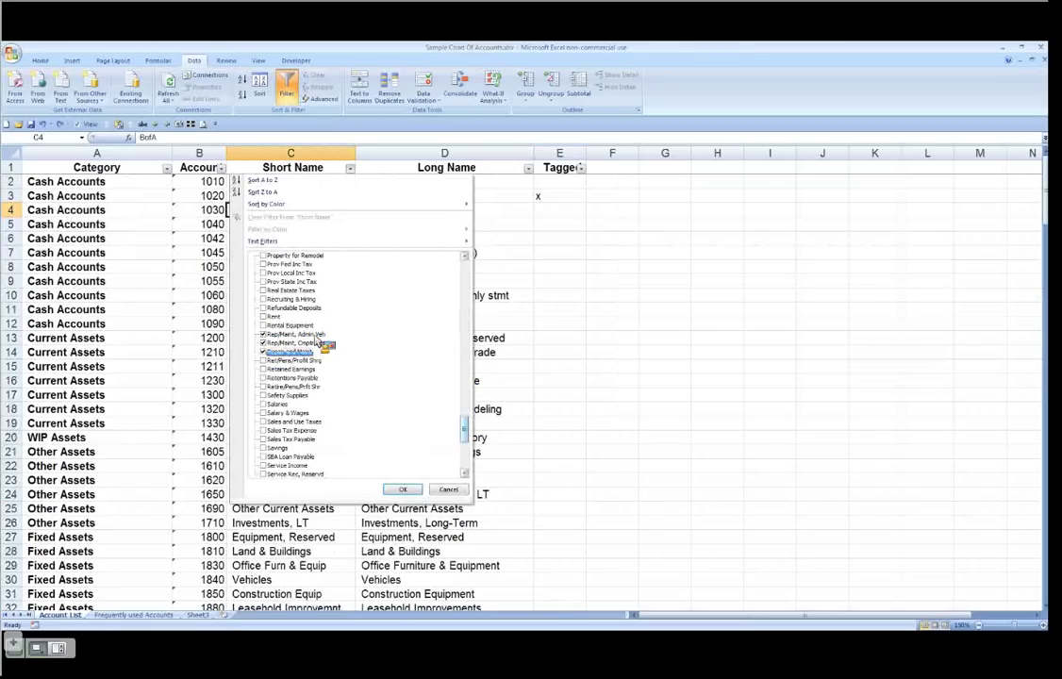
# Apply the filter to show only the ticked repair and maintenance accounts
pyautogui.click(403, 490)
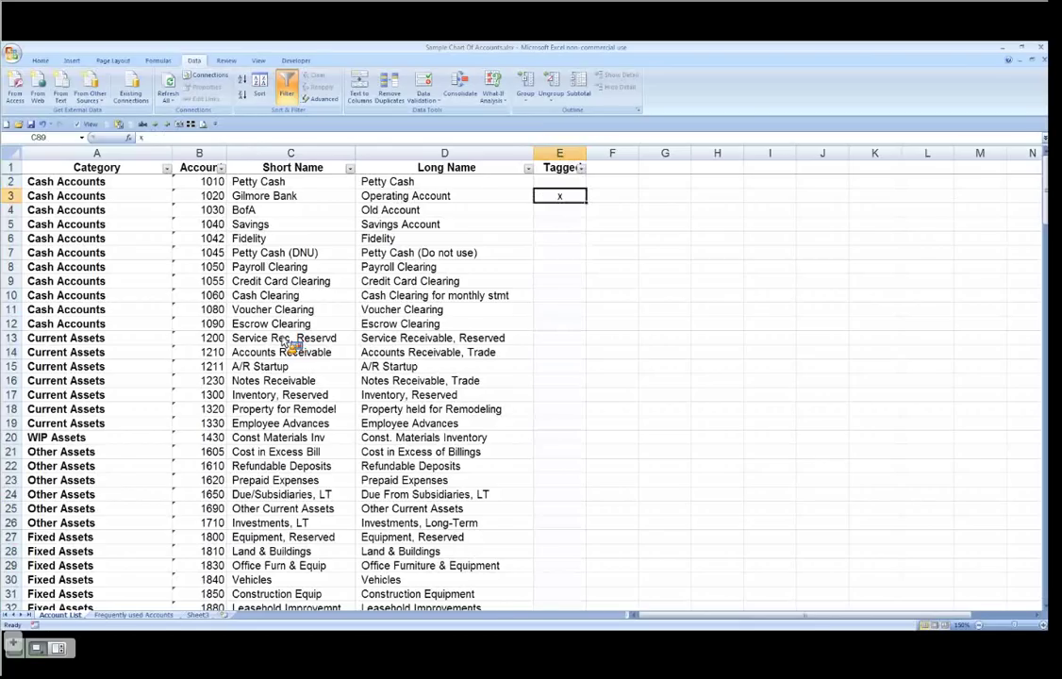
# Filter the Category column to Current Liabilities and Long Term Liabilities, leaving 23 of 192 records
pyautogui.scroll(-8, 288, 345)
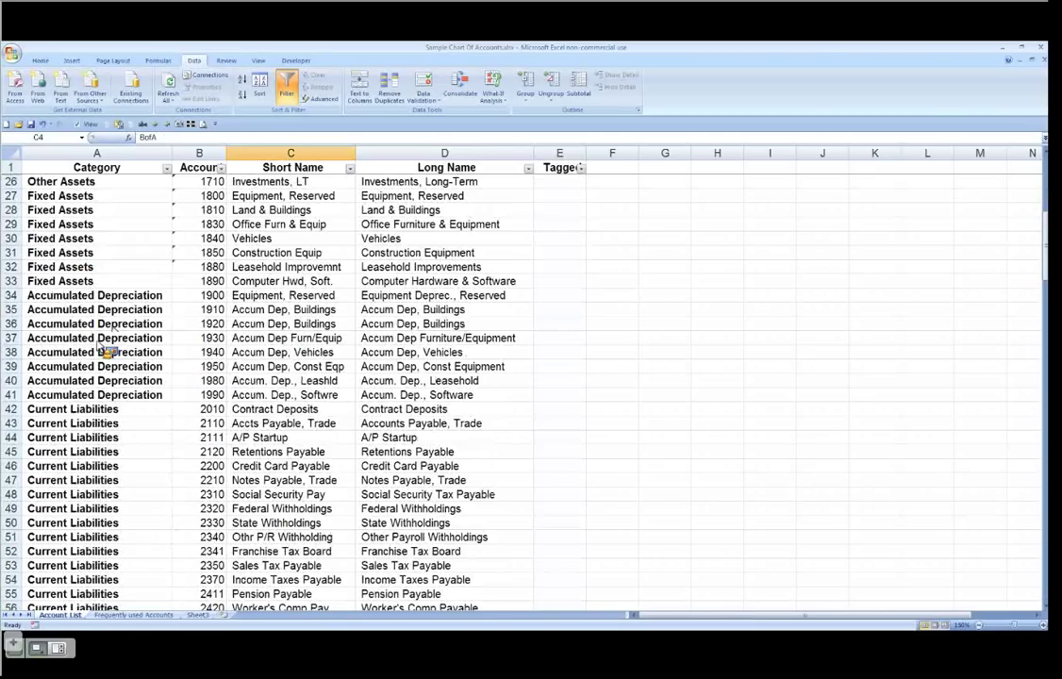
pyautogui.scroll(-4, 102, 349)
pyautogui.click(167, 168)
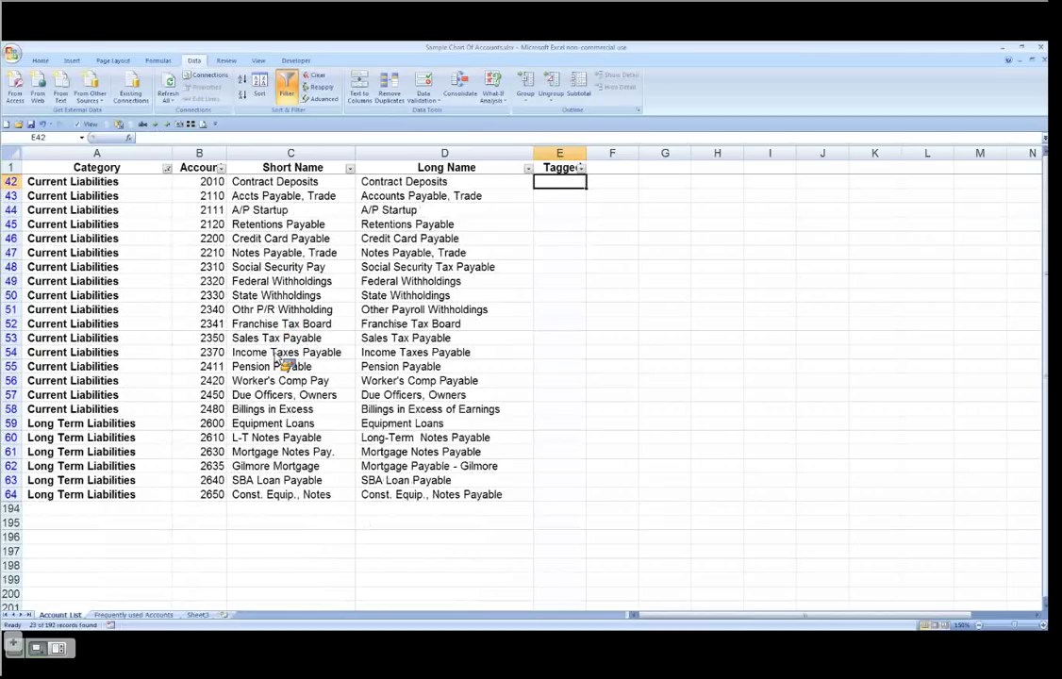
# Tag Gilmore Mortgage (2635) and SBA Loan Payable (2640) with x, then clear the Category filter
pyautogui.click(569, 353)
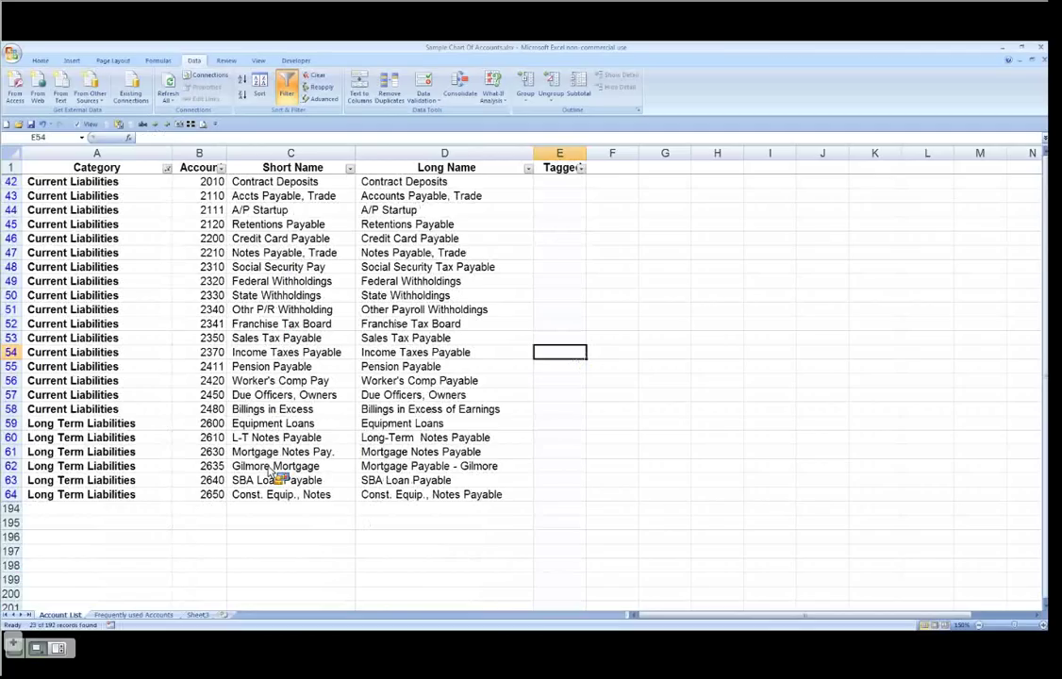
pyautogui.press('Down')
pyautogui.press('Down')
pyautogui.press('Down')
pyautogui.press('Down')
pyautogui.press('Down')
pyautogui.press('Down')
pyautogui.press('Down')
pyautogui.press('Down')
pyautogui.write('x')
pyautogui.press('Return')
pyautogui.write('x')
pyautogui.hotkey('ctrl', 'Up')
pyautogui.hotkey('ctrl', 'Up')
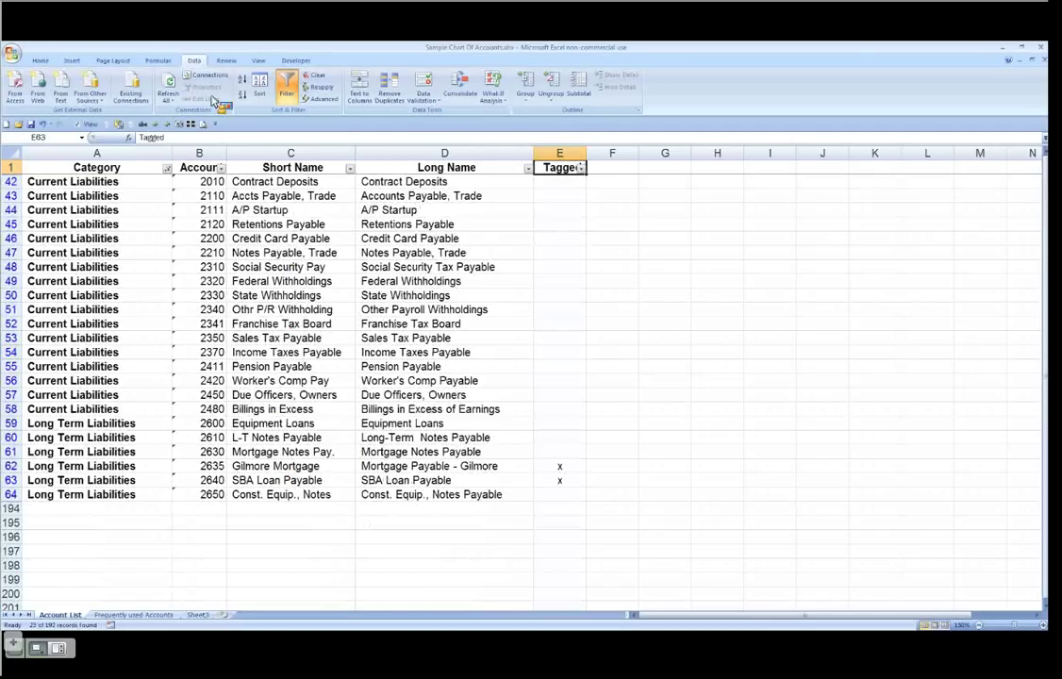
pyautogui.click(315, 74)
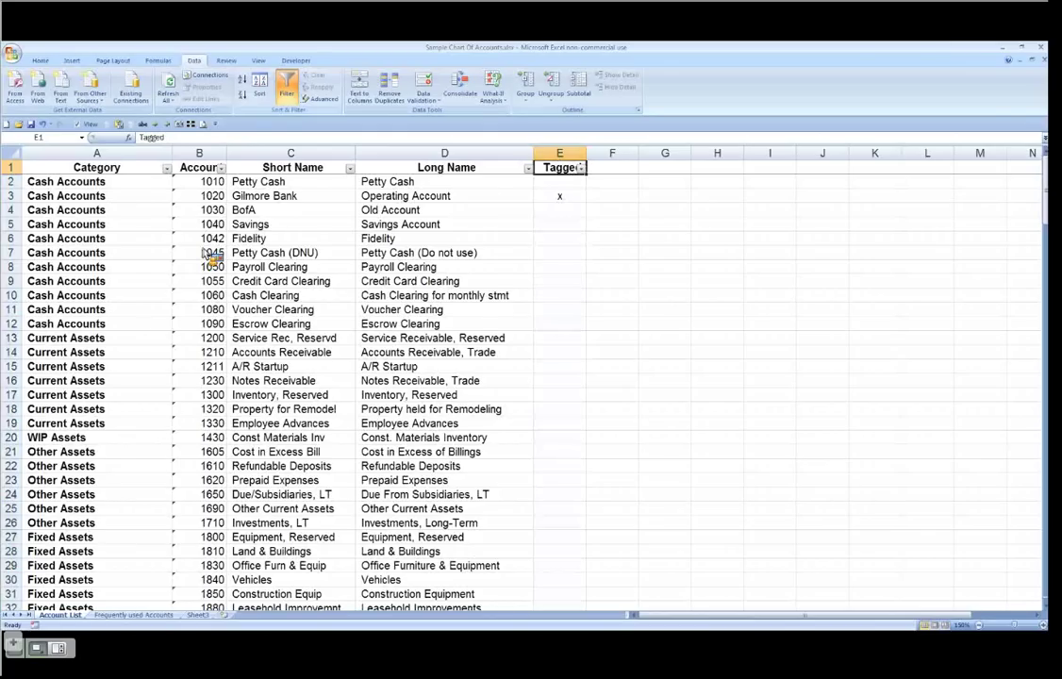
# Filter Tagged to x and copy the 16 visible tagged accounts with their headers
pyautogui.click(212, 253)
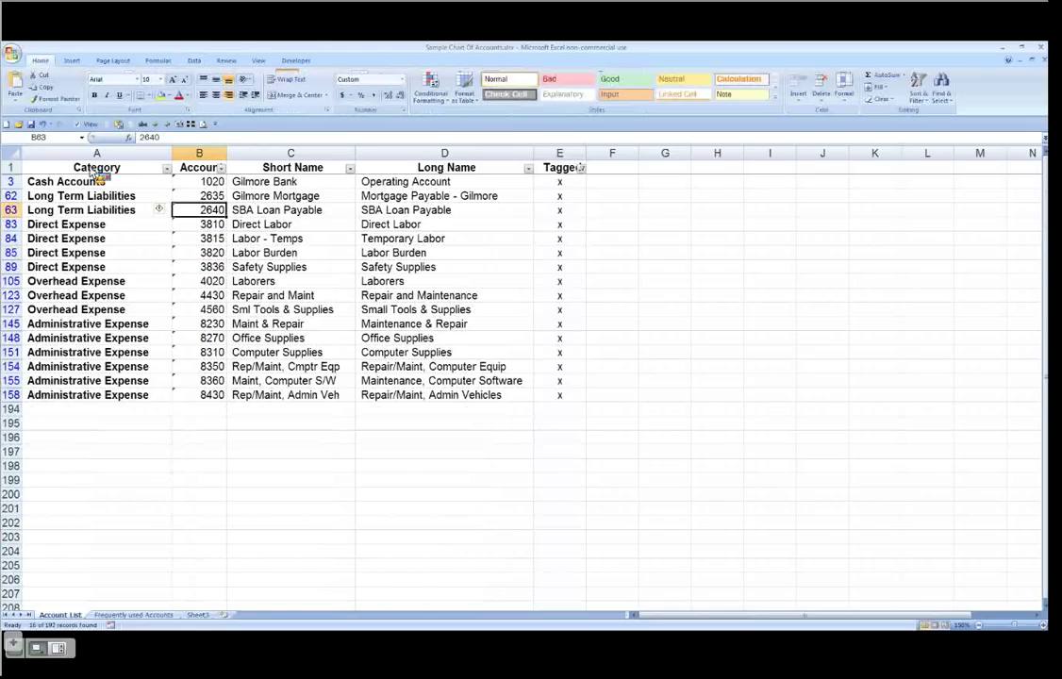
pyautogui.moveTo(99, 170); pyautogui.dragTo(566, 382)
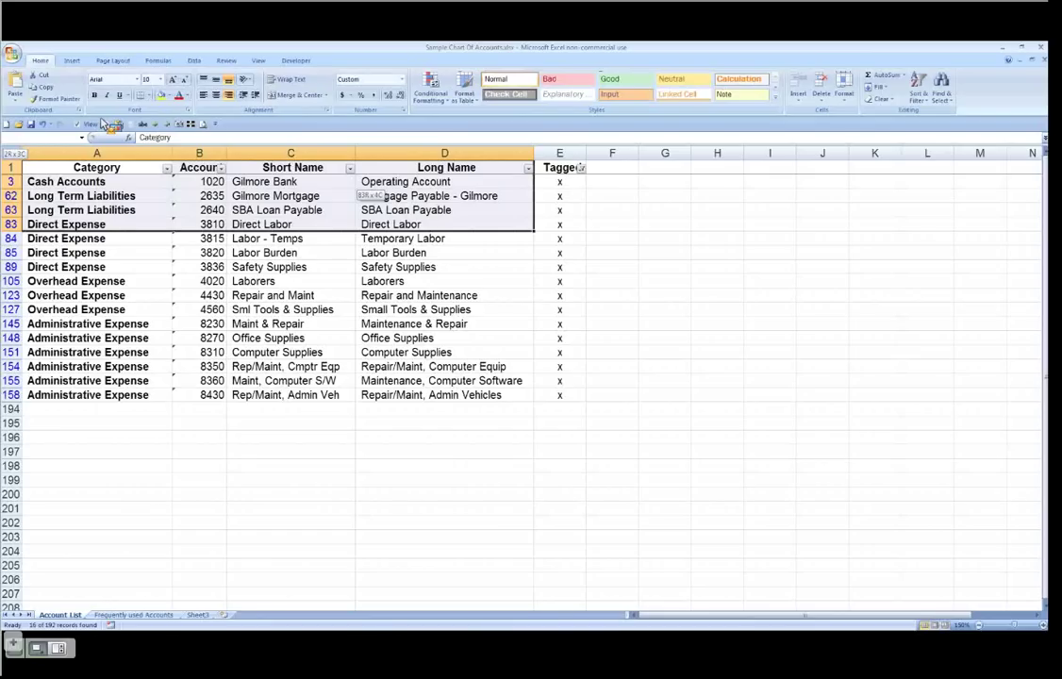
pyautogui.hotkey('ctrl', 'a')
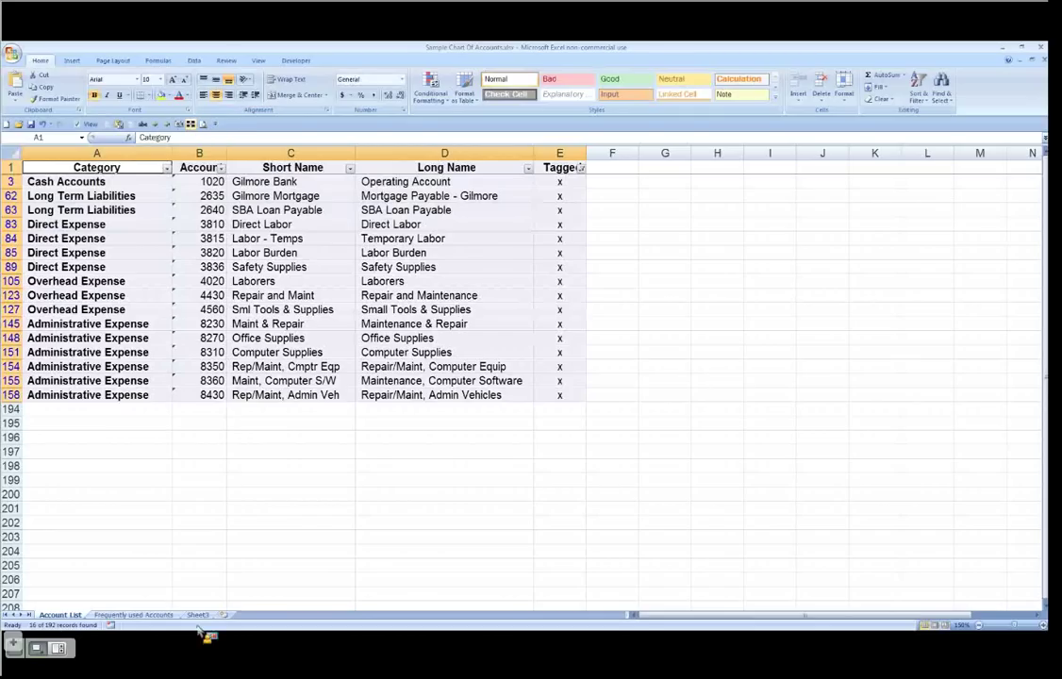
pyautogui.hotkey('ctrl', 'c')
# Paste the 16 tagged accounts with headers into Sheet3, then return to Account List
pyautogui.hotkey('ctrl', 'pagedown')
pyautogui.hotkey('ctrl', 'pagedown')
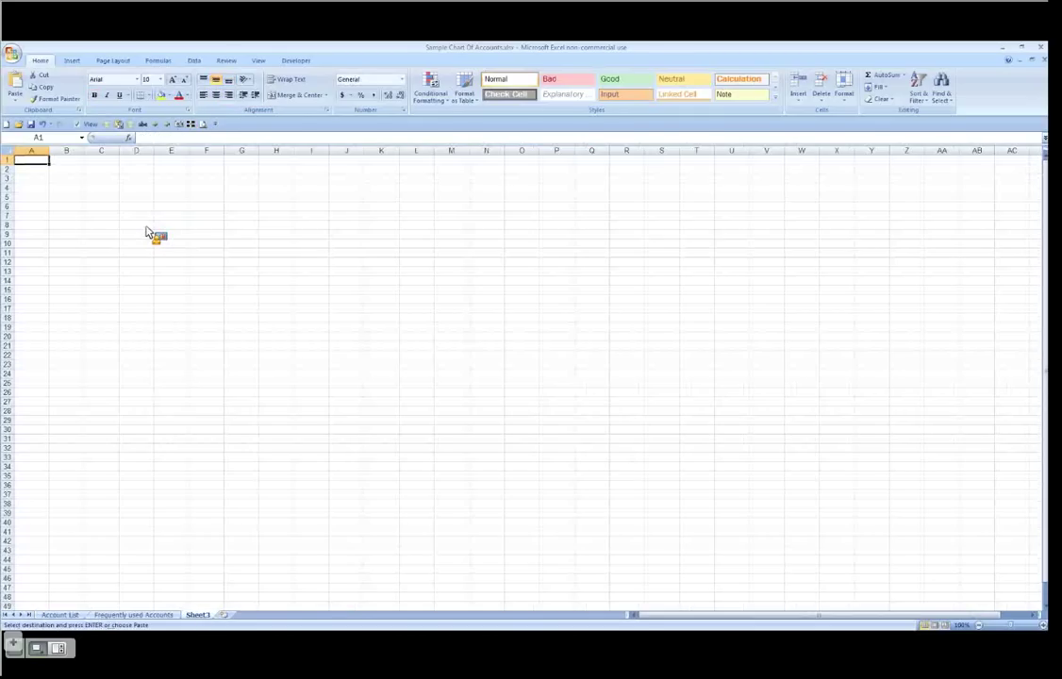
pyautogui.hotkey('ctrl', 'v')
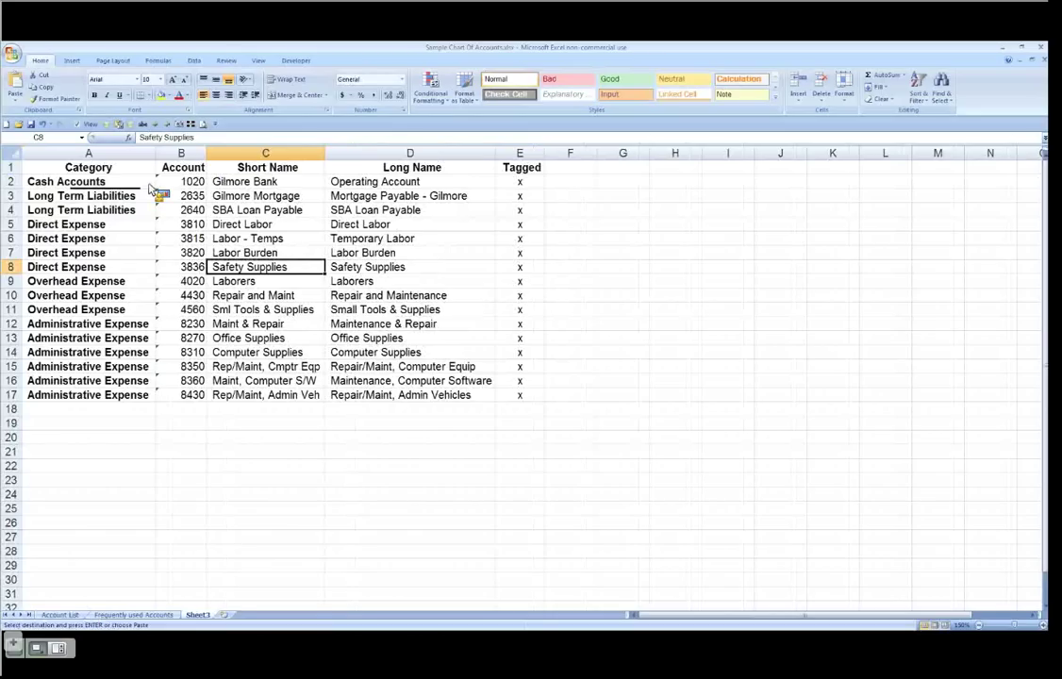
pyautogui.click(149, 189)
pyautogui.hotkey('ctrl', 'pageup')
pyautogui.hotkey('ctrl', 'pageup')
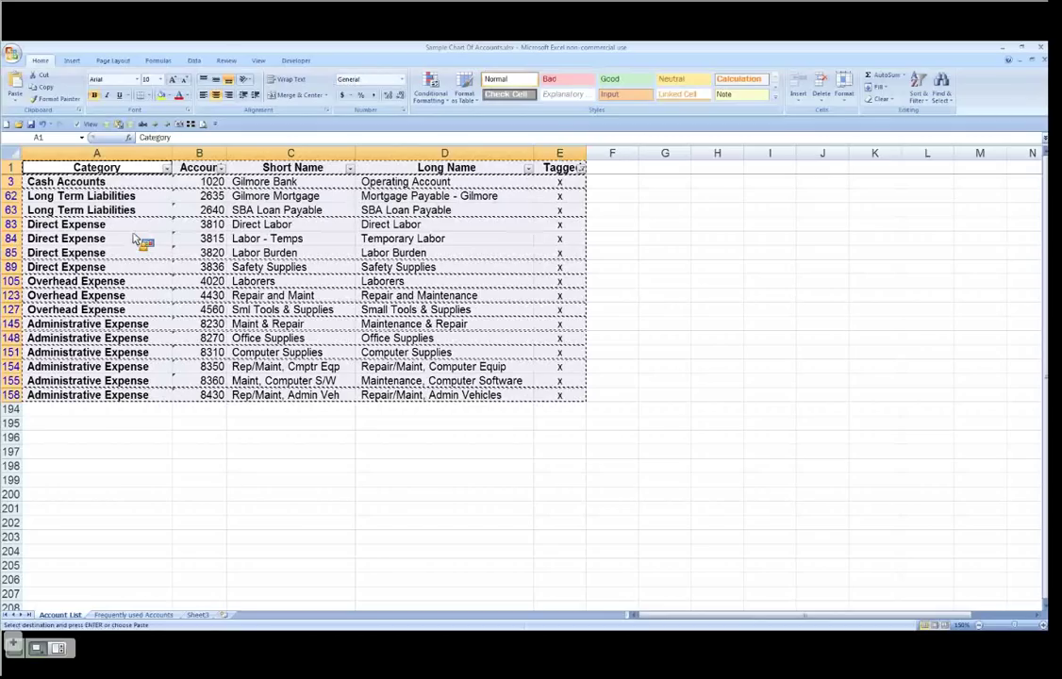
# Undo the Tagged filter so every account in the Account List shows again
pyautogui.hotkey('ctrl', 'z')
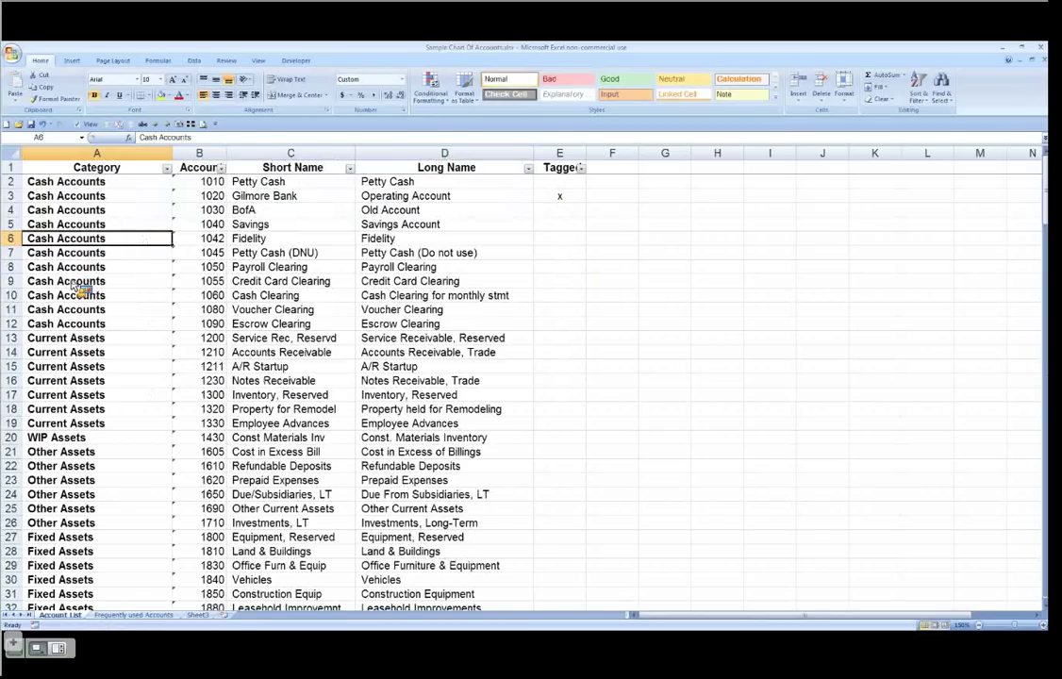